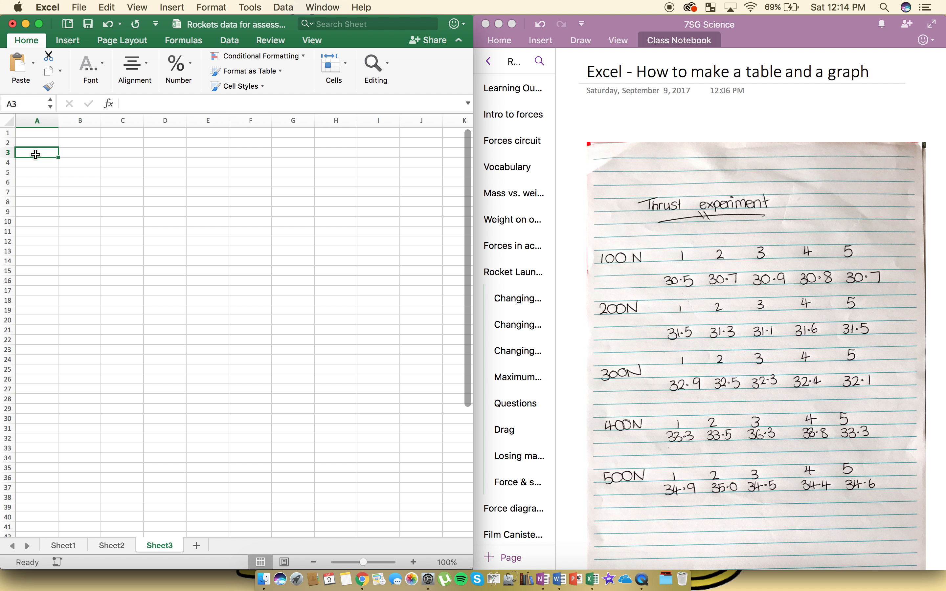
- Enter the thrust values 100, 200, 300, 400 and 500 down cells A3 to A7
text(100)
key(Return)
text(200)
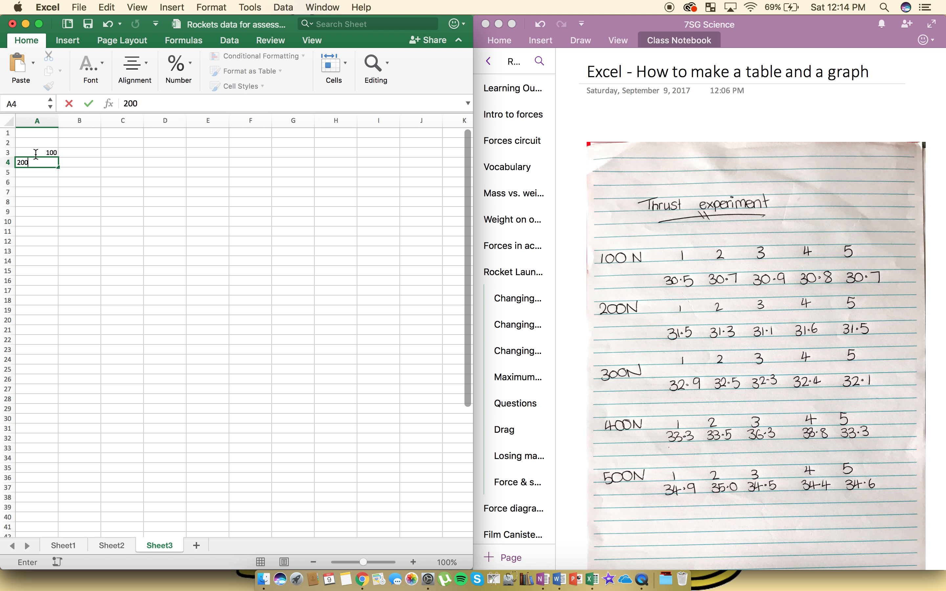
key(Return)
text(300)
key(Return)
text(400)
key(Return)
text(500)
key(Return)
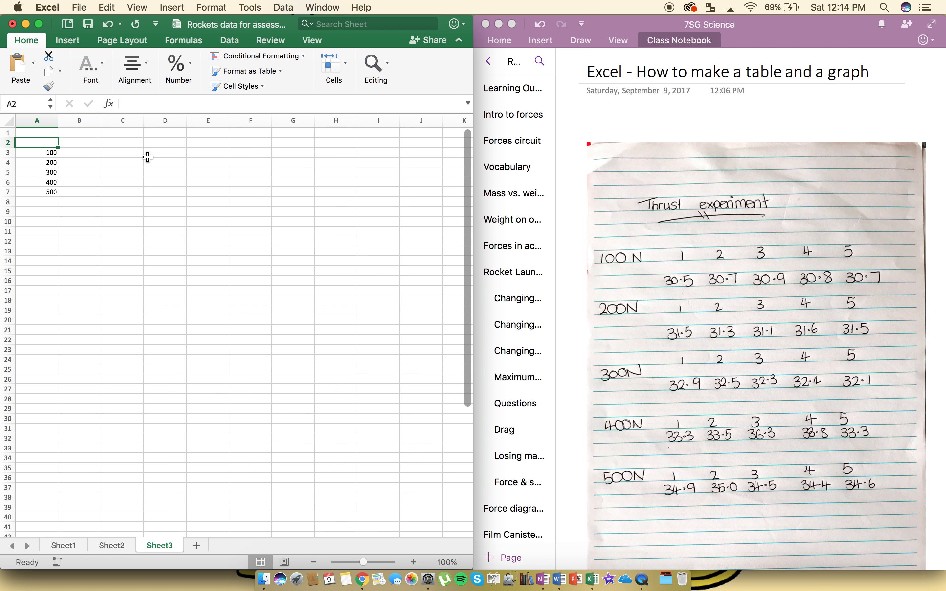
- Enter the column heading "Thrust (N)" in cell A2 above the thrust values
click(38, 142)
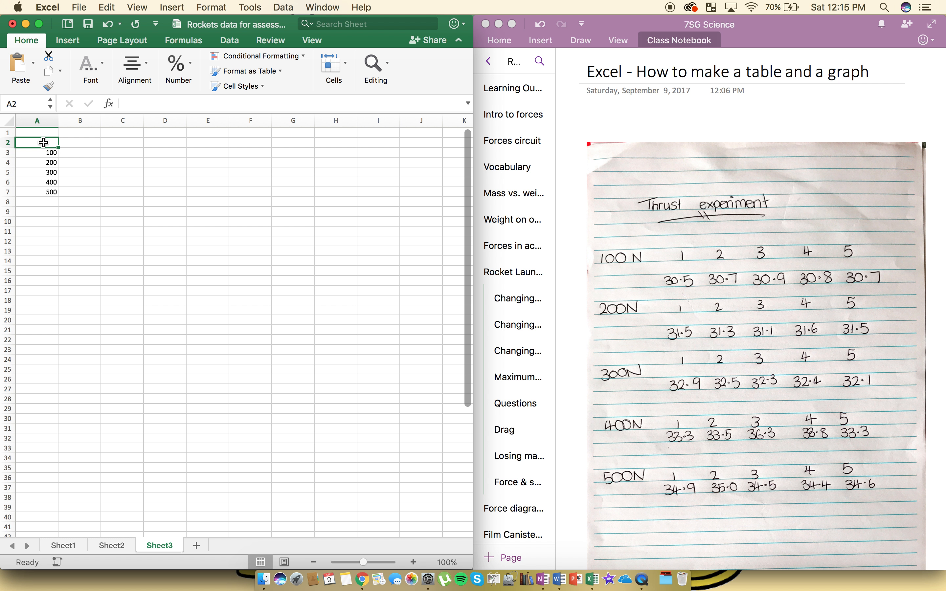
text(Thrust (N))
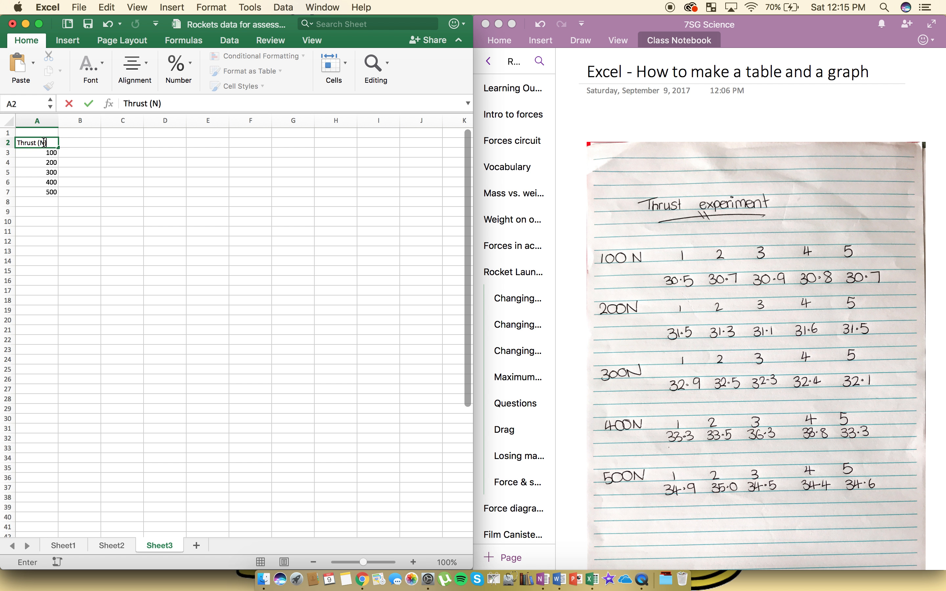
- Enter the trial numbers 1 to 5 across B2 to F2 and the heading "Average" in G2
click(78, 144)
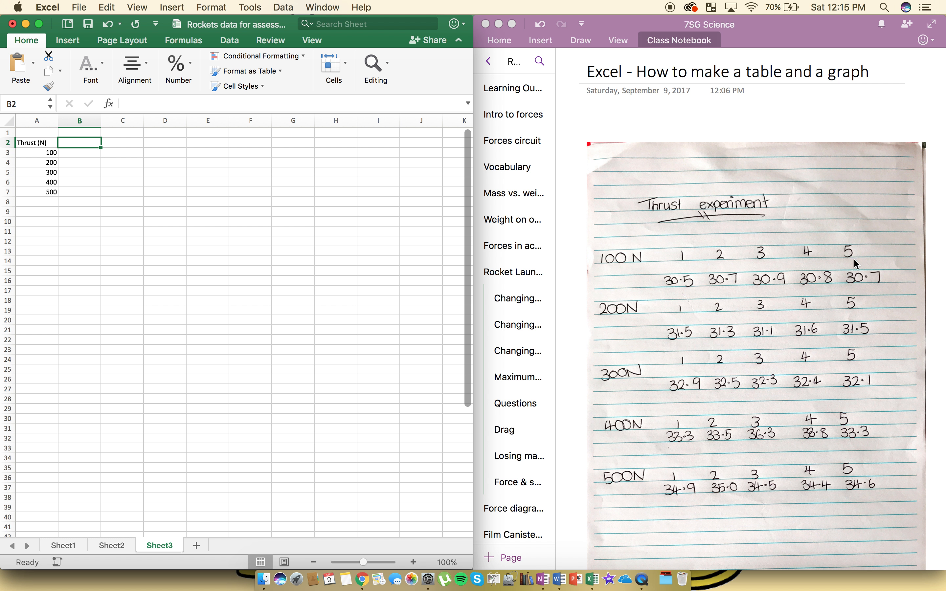
text(1)
key(Tab)
text(2)
key(Tab)
text(3)
key(Tab)
text(4)
key(Tab)
text(5)
key(Tab)
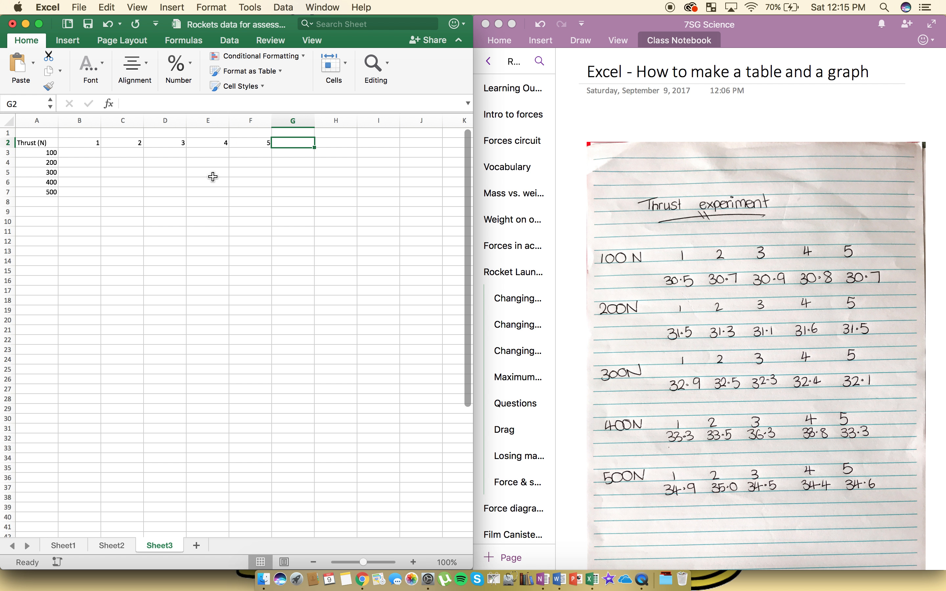
text(Average)
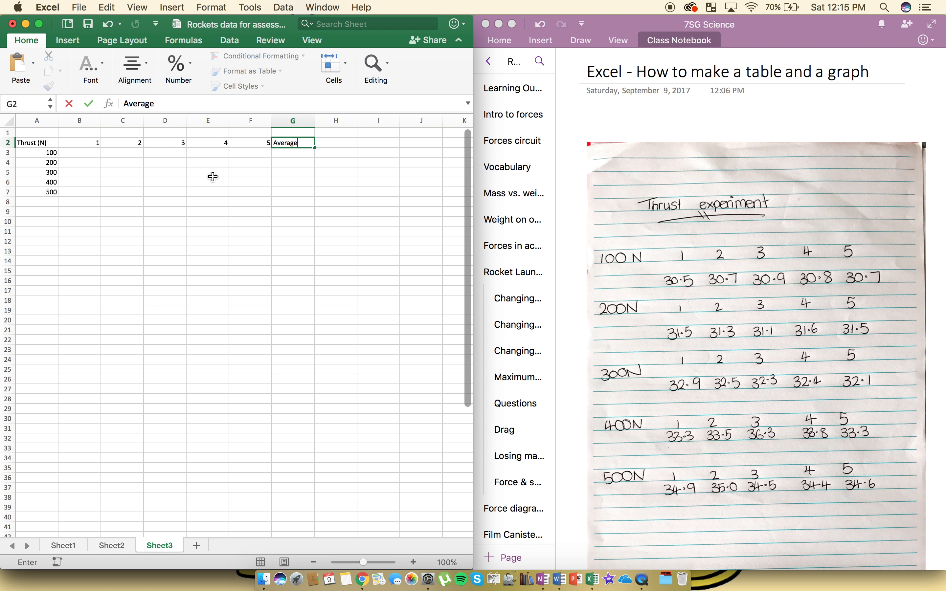
- Fill the 100 N row from B3 to F3 with 30.5, 30.7, 30.9, 30.8 and 30.7
click(91, 154)
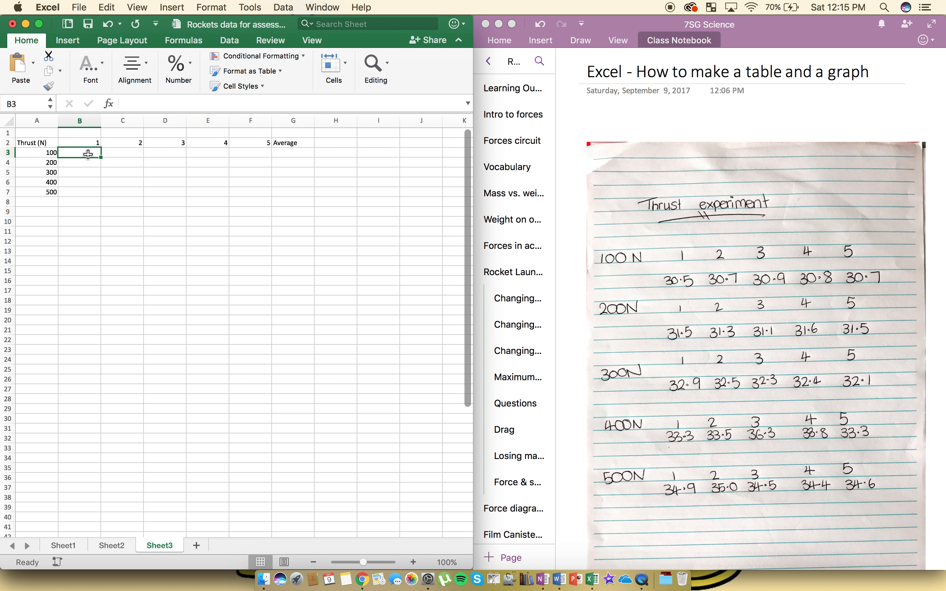
text(30.5)
key(Tab)
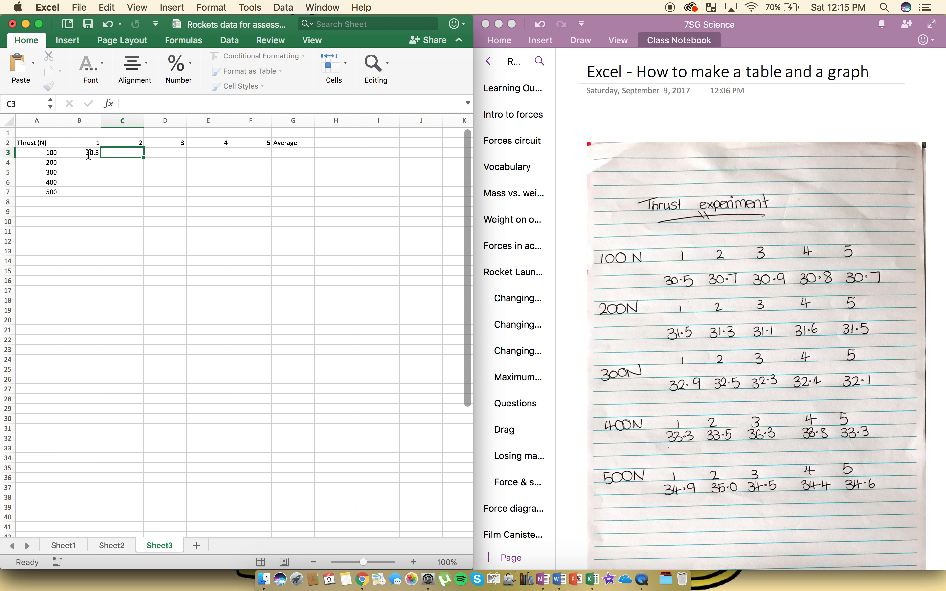
text(30.7)
key(Tab)
text(30.9)
key(Tab)
text(30.)
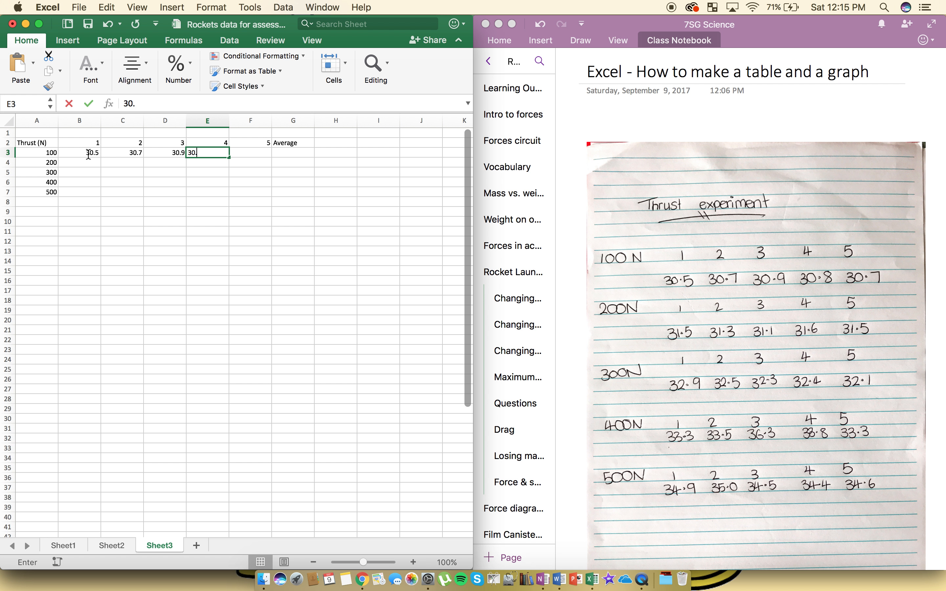
text(8)
key(Tab)
text(30.7)
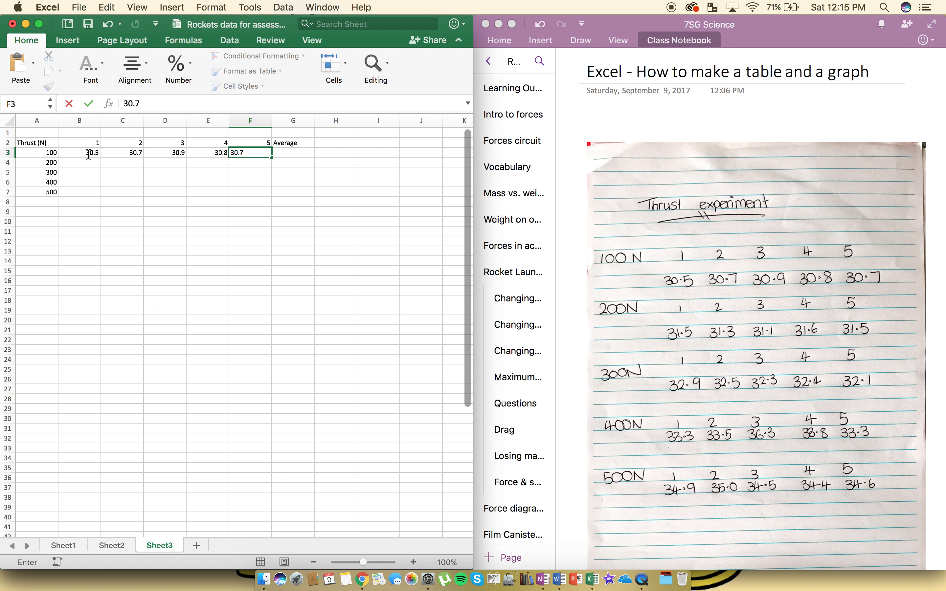
key(Down)
- Fill the 200 N row from B4 to F4 with 31.5, 31.3, 31.1, 31.6 and 31.5
key(Left)
key(Left)
key(Left)
key(Left)
text(3)
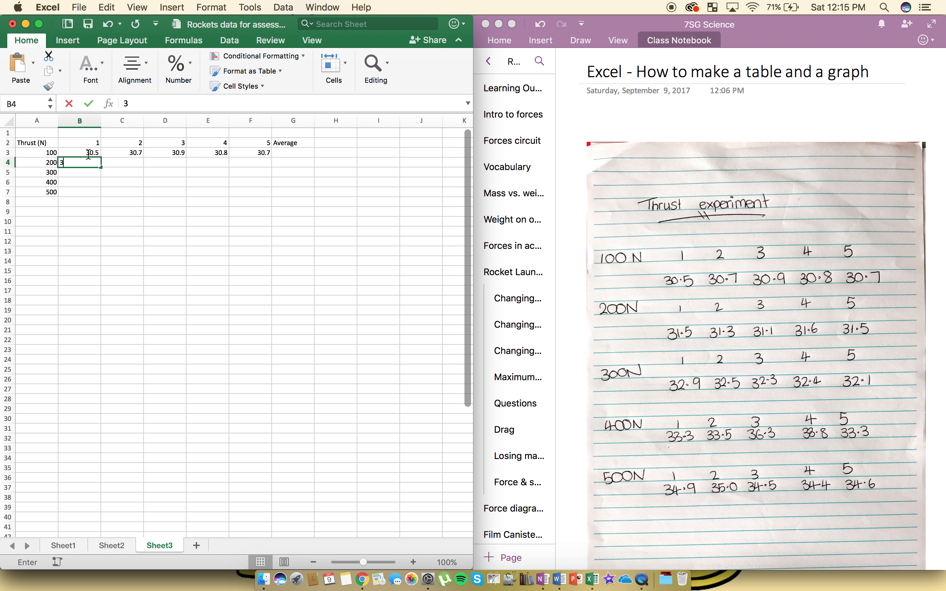
text(1.5)
key(Tab)
text(31)
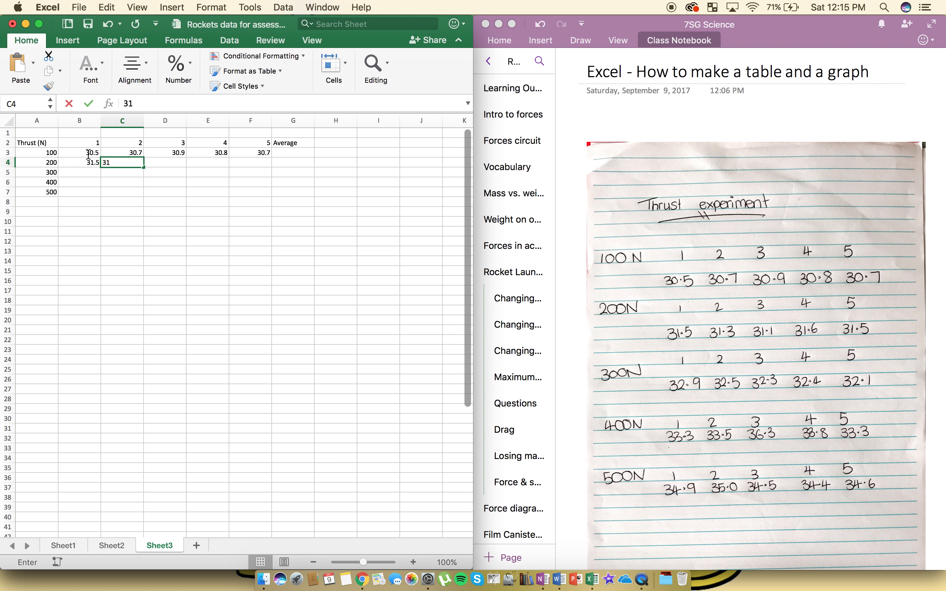
text(.3)
key(Tab)
text(31.1)
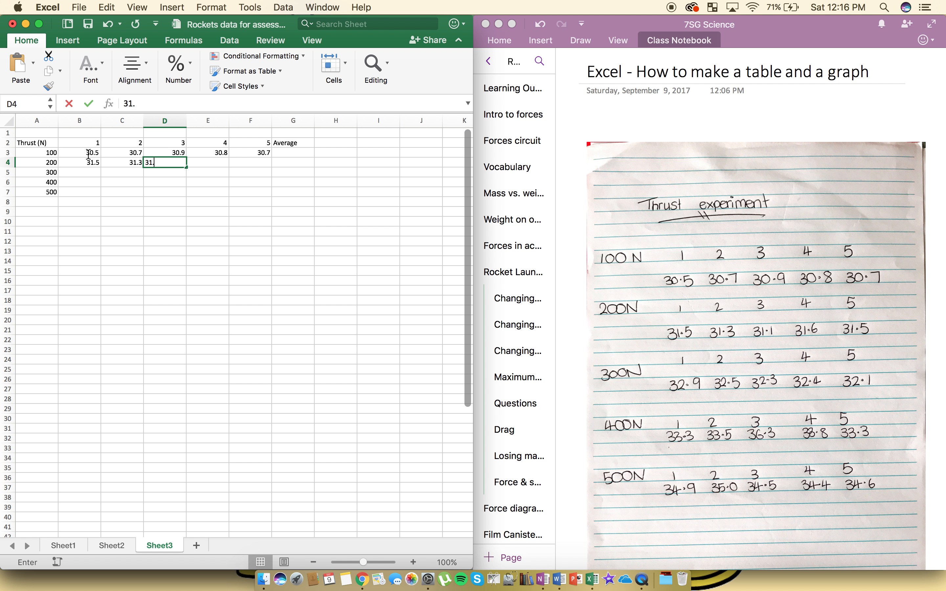
key(Tab)
text(31.6)
key(Tab)
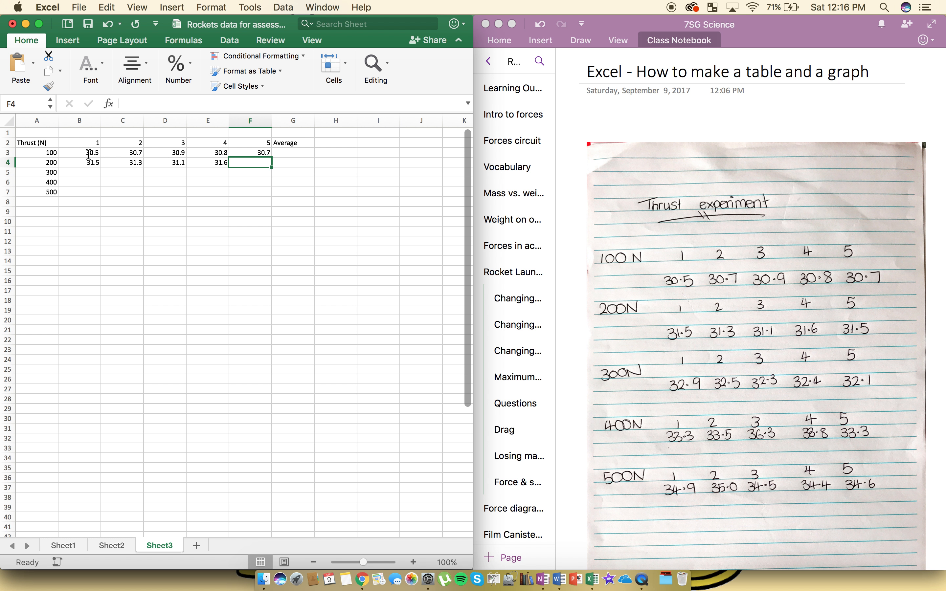
text(31.5)
key(Return)
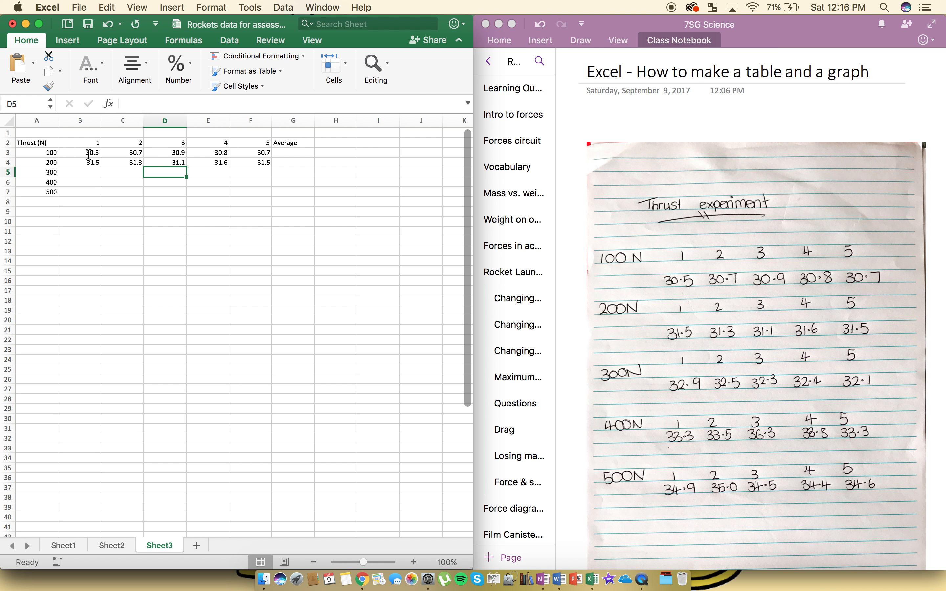
- Fill the 300 N row from B5 to F5 with 32.9, 32.5, 32.3, 32.4 and 32.1
text(32.9)
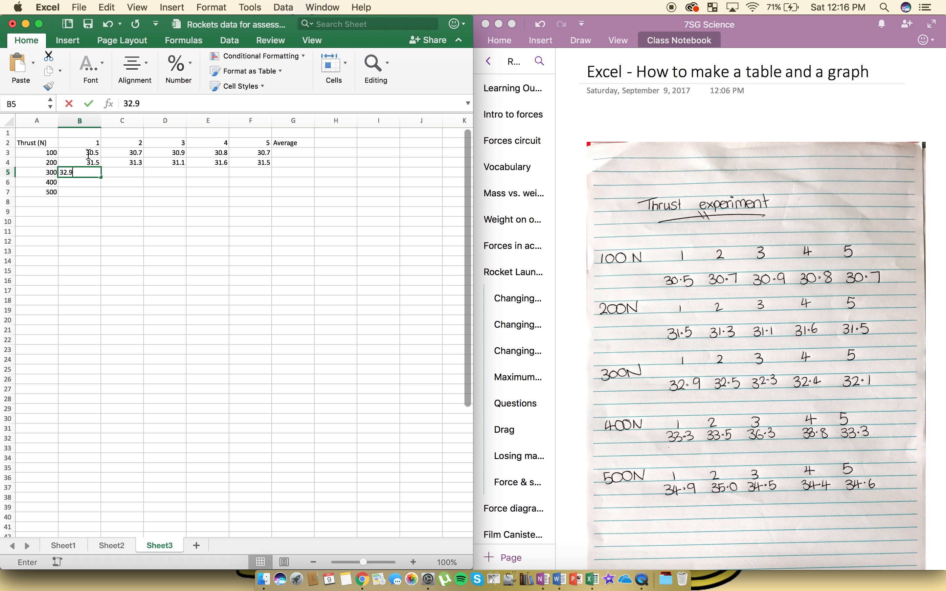
key(Tab)
text(32.5)
key(Tab)
text(32.3)
key(Tab)
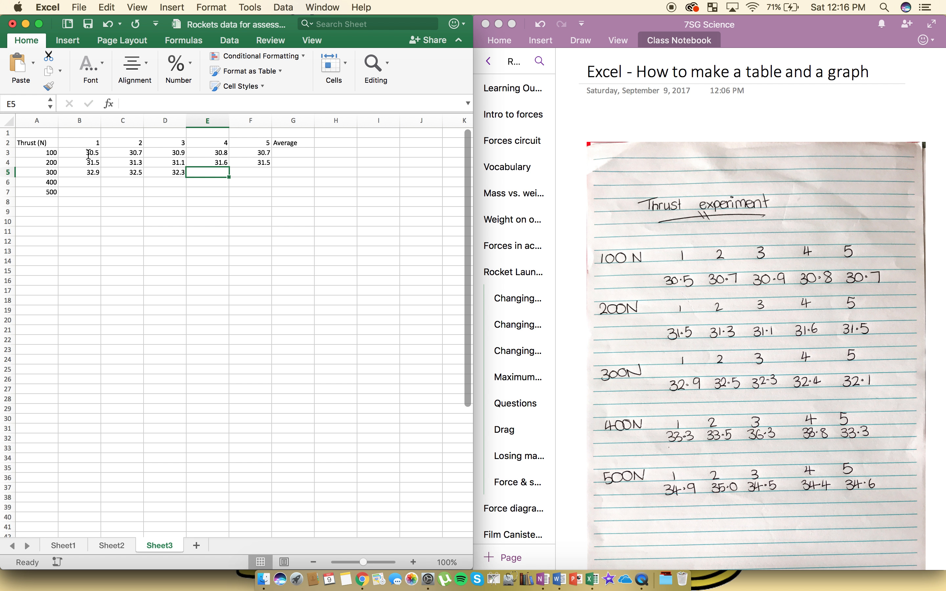
text(32.4)
key(Tab)
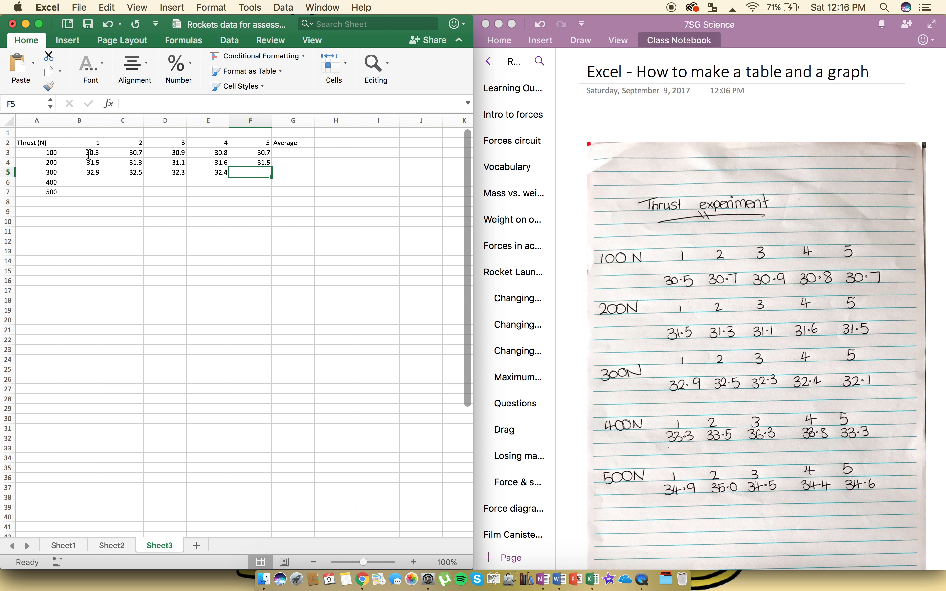
text(32.1)
key(Return)
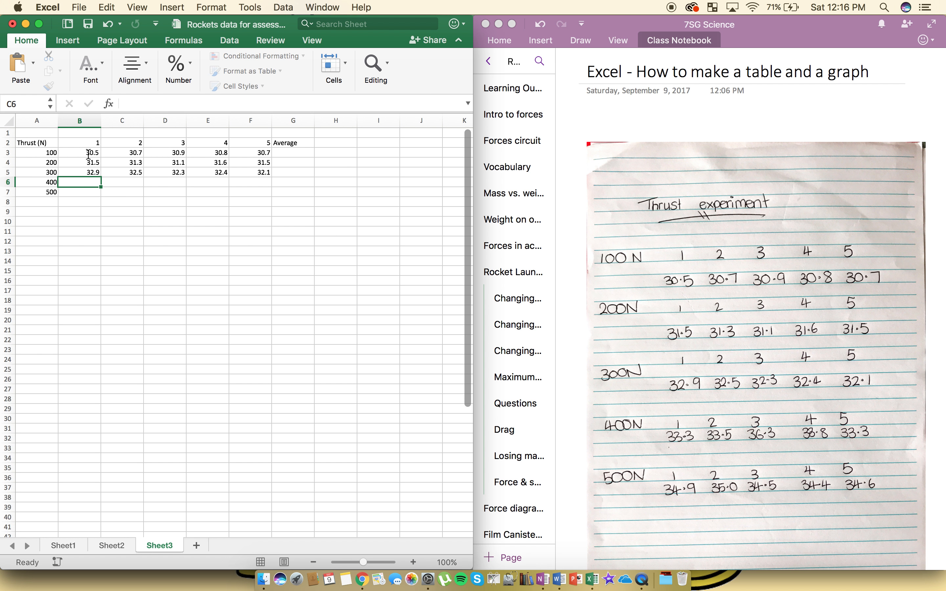
- Fill the 400 N row from B6 to F6 with 33.3, 33.5, 36.3, 33.8 and 33.3
text(33.3)
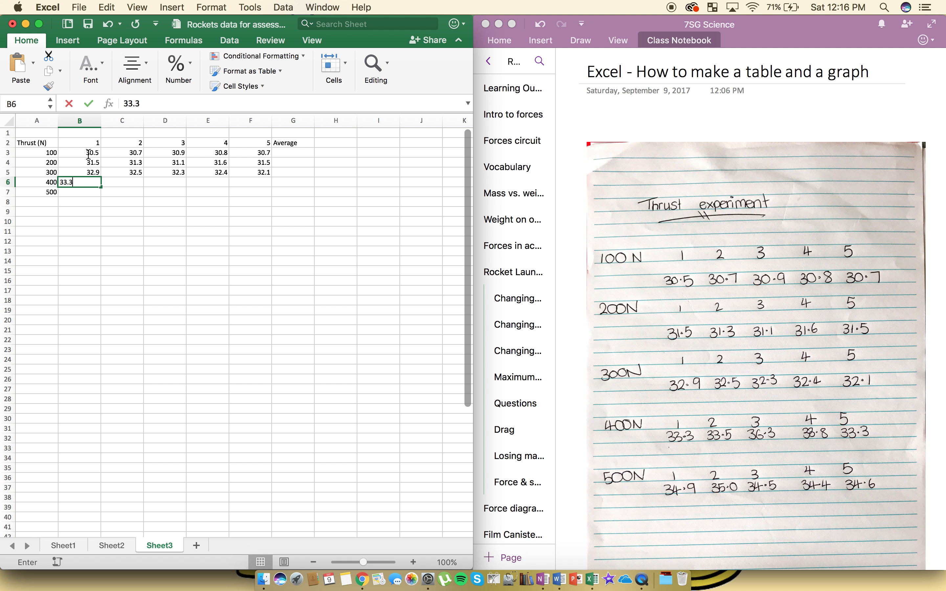
key(Tab)
text(33.5)
key(Tab)
text(3)
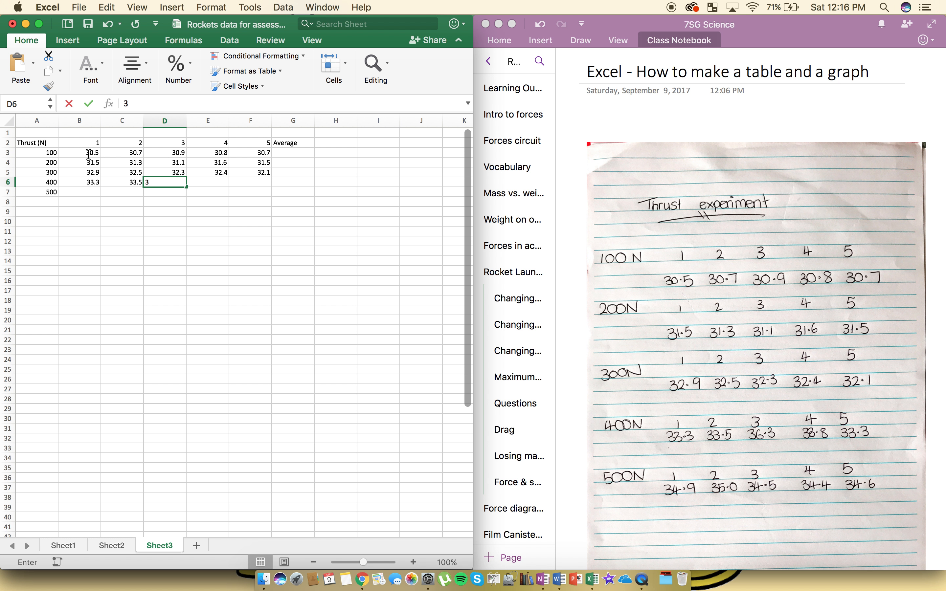
text(6.3)
key(Tab)
text(33.8)
key(Tab)
text(3)
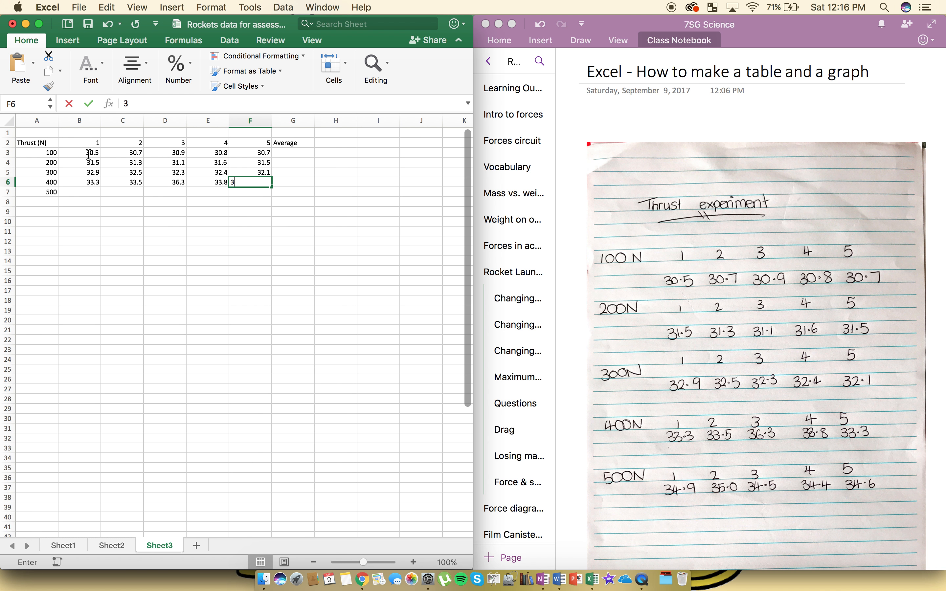
key(Return)
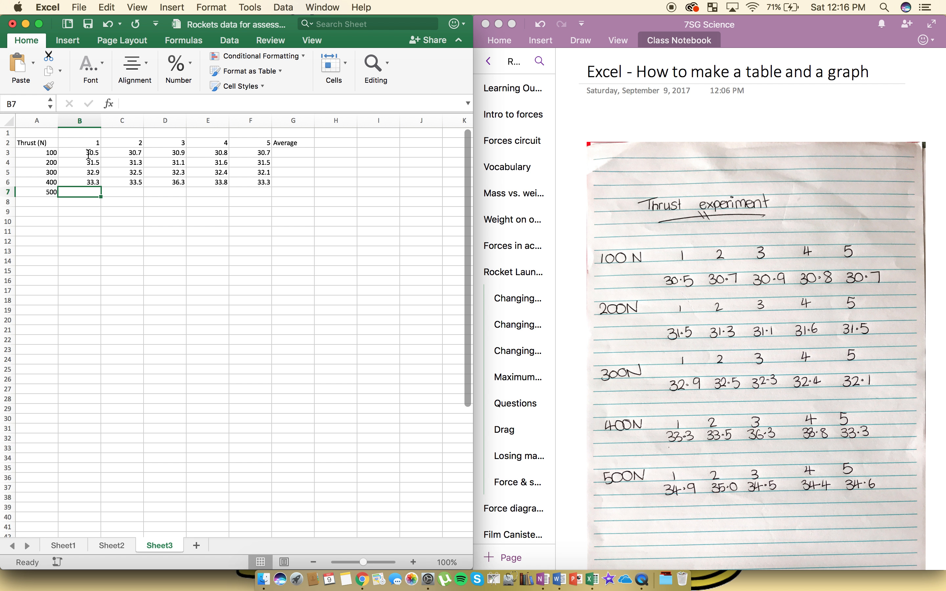
- Fill the 500 N row from B7 to F7 with 34.9, 35, 34.5, 34.4 and 34.6
text(34.9)
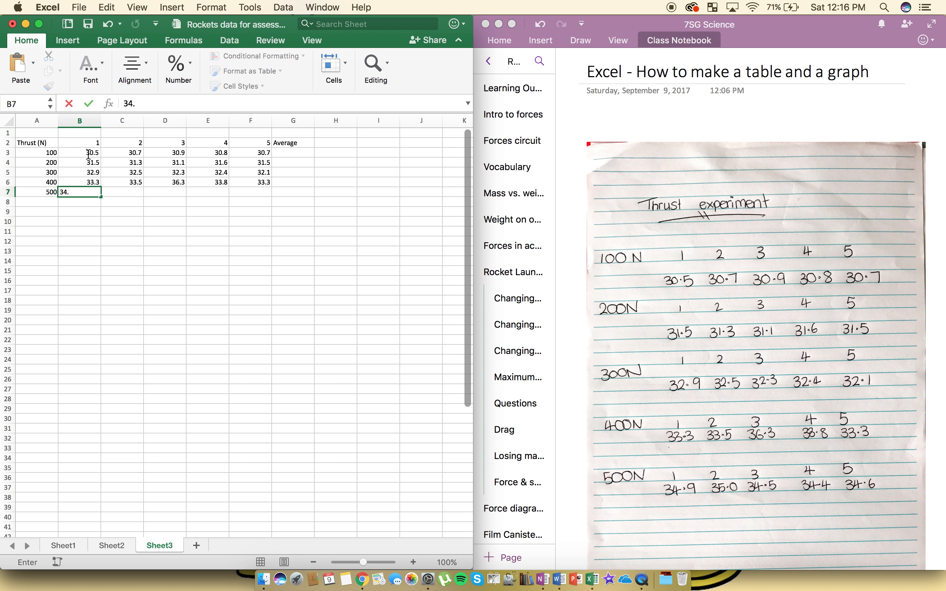
key(Tab)
text(35.)
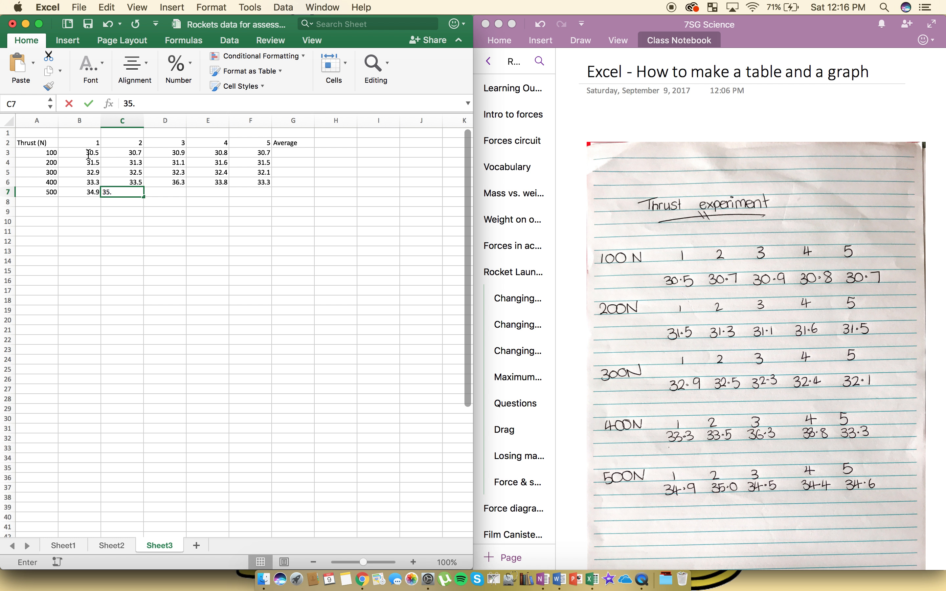
key(Tab)
text(34.)
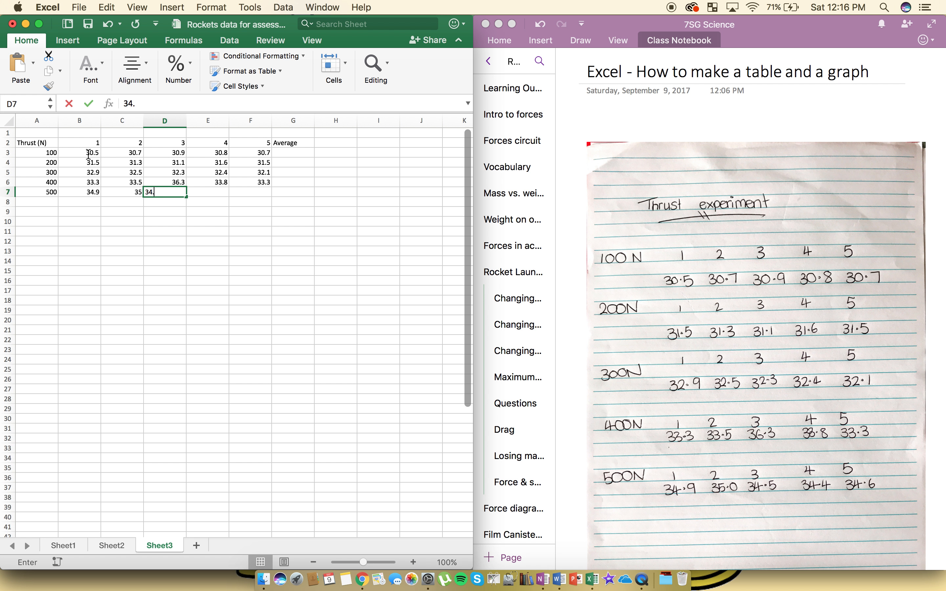
text(5)
key(Tab)
text(34.)
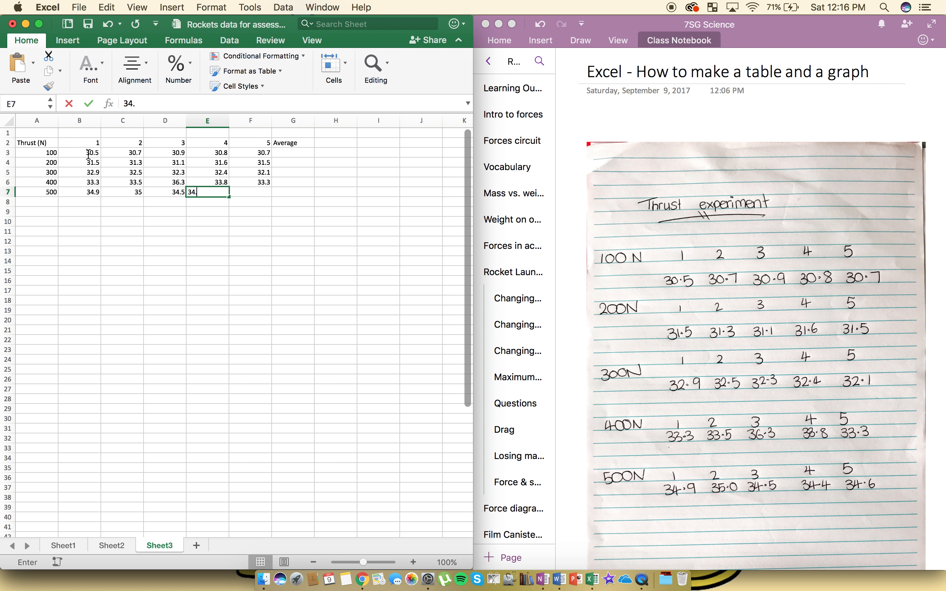
text(4)
key(Tab)
text(34)
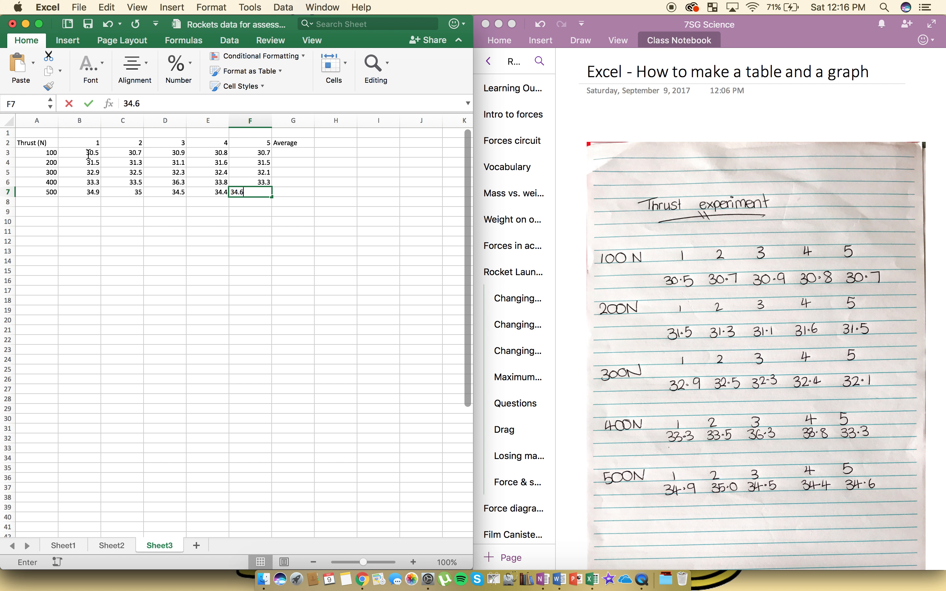
text(.6)
key(Tab)
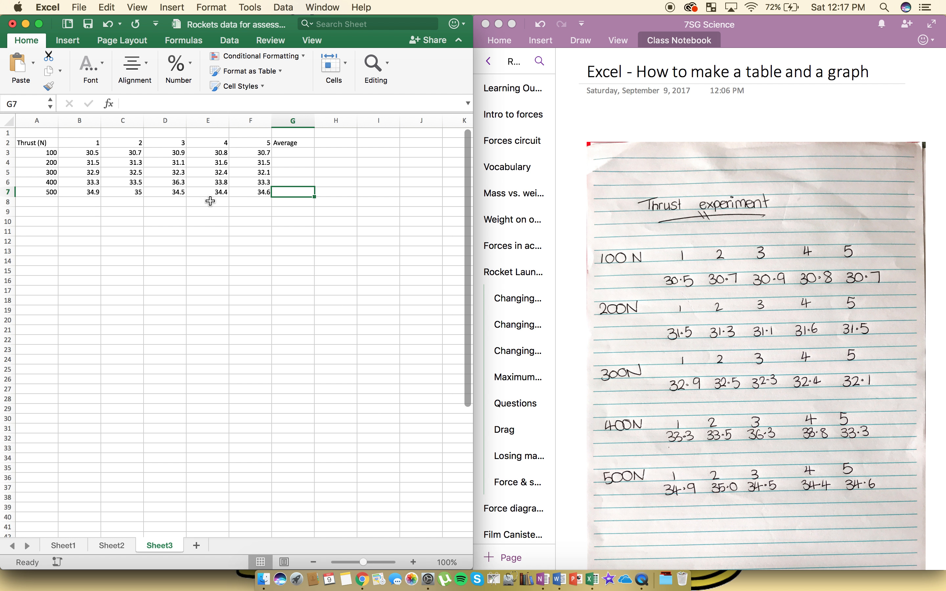
- Enter the heading "Maximum height rocket reached (m)" in cell B1 above the trial numbers
click(95, 133)
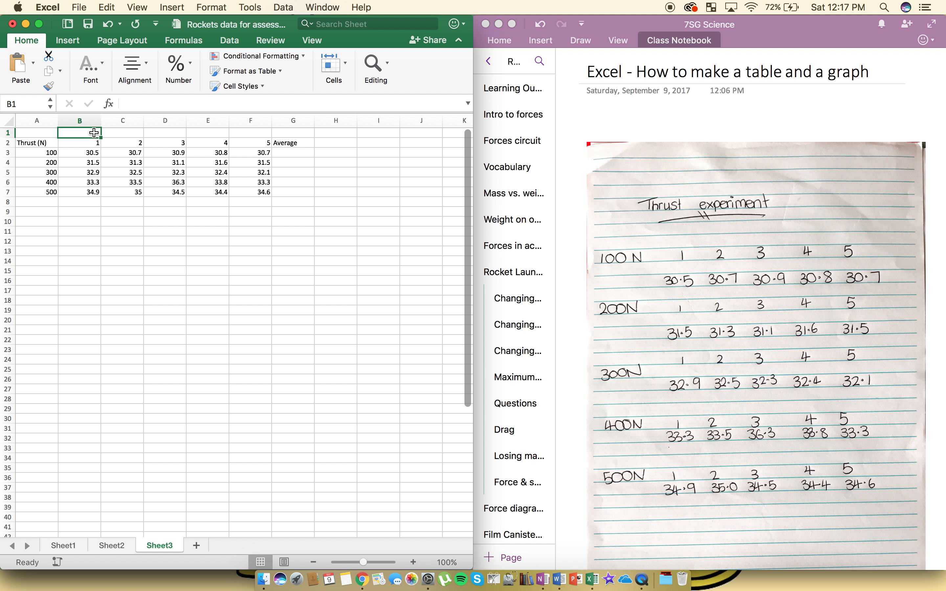
text(M)
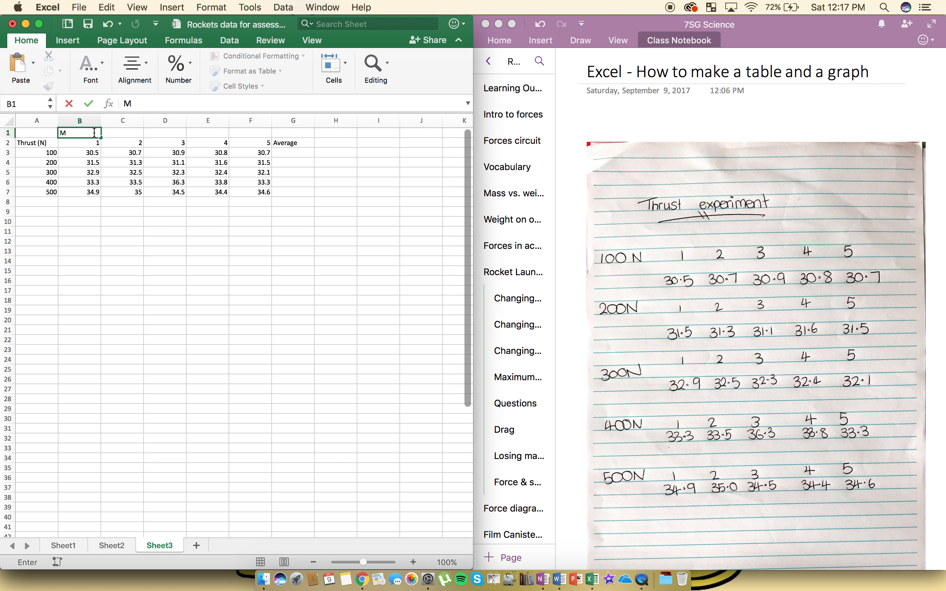
text(aximum height rocket )
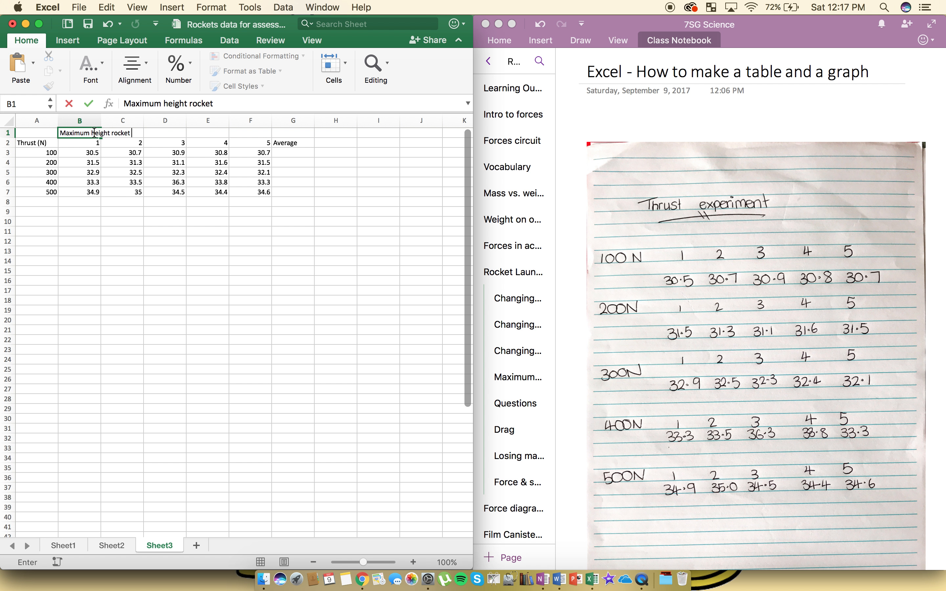
text(reached (m)
key(Return)
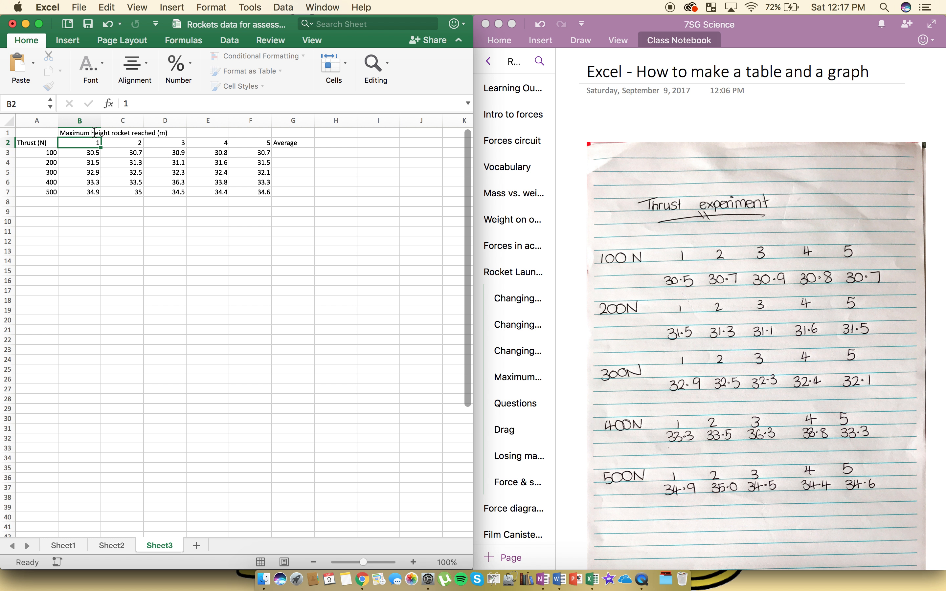
click(82, 133)
click(316, 236)
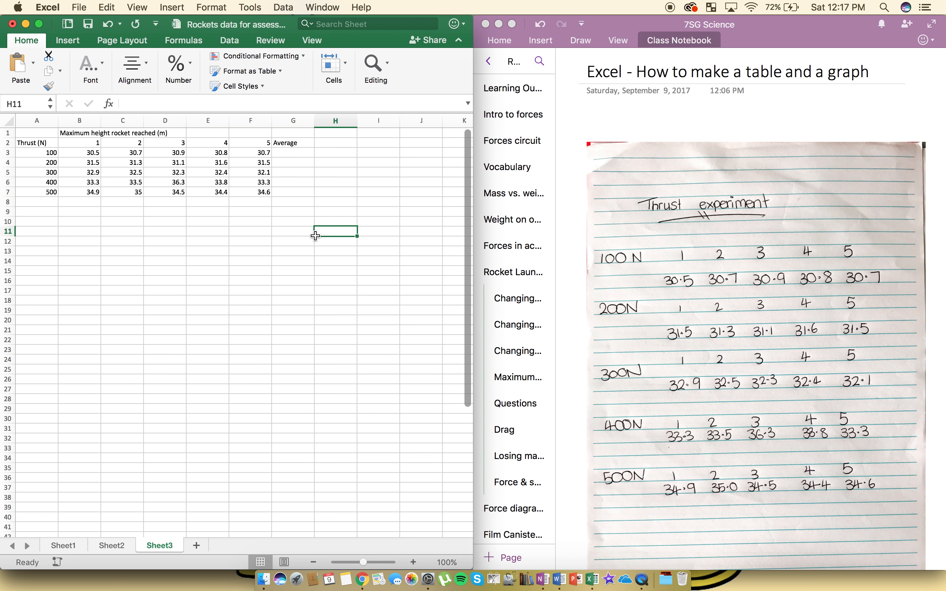
- Merge and centre the heading "Maximum height rocket reached (m)" across cells B1 to G1
click(77, 132)
drag(77, 132, 288, 130)
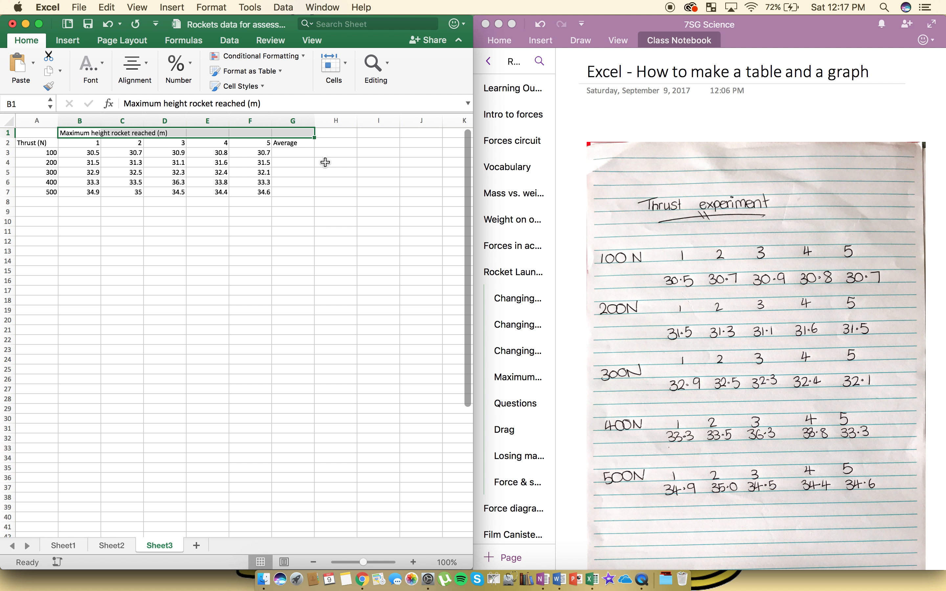
click(143, 71)
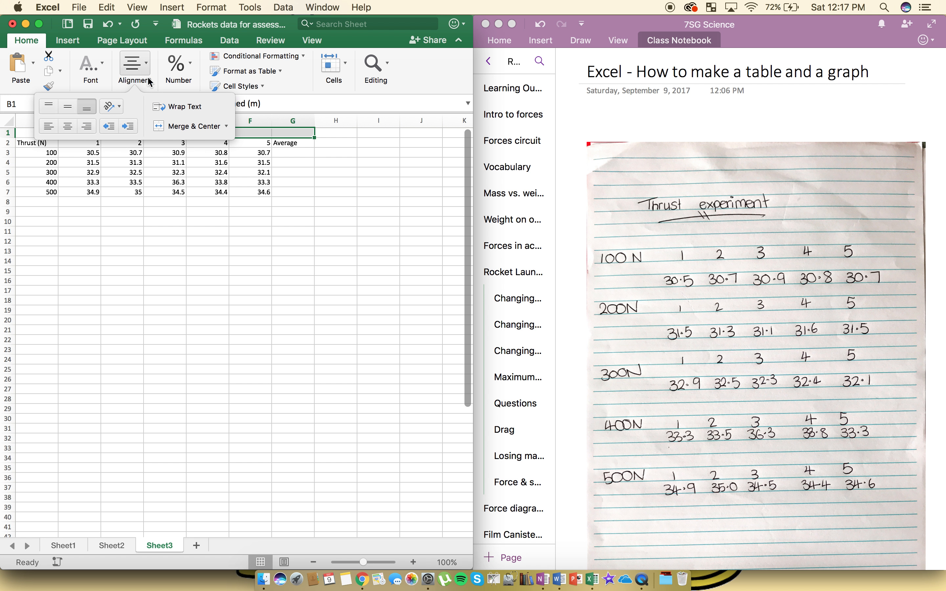
click(194, 126)
click(252, 241)
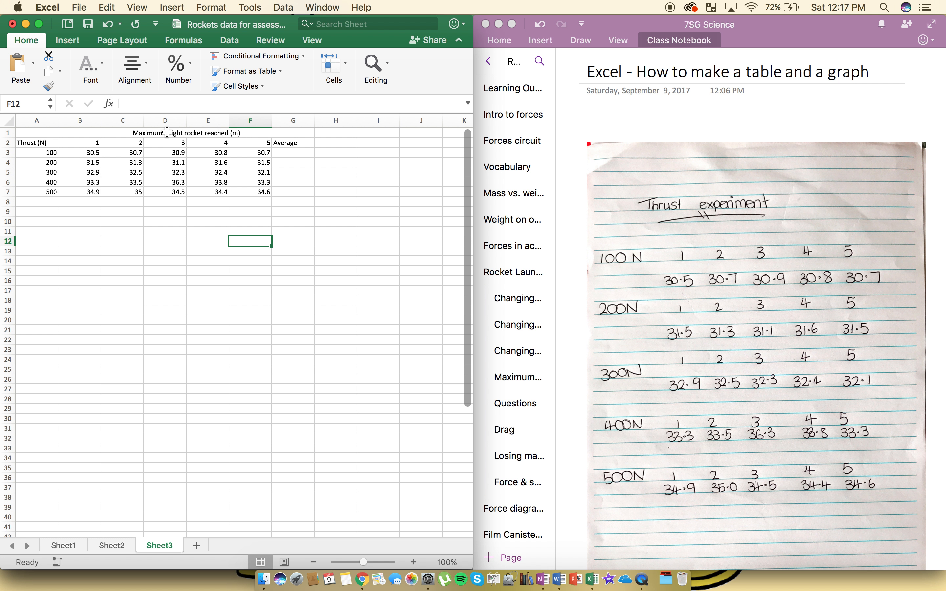
- Merge and centre cells A1 and A2 so the "Thrust (N)" heading spans both header rows
click(37, 133)
drag(36, 133, 35, 143)
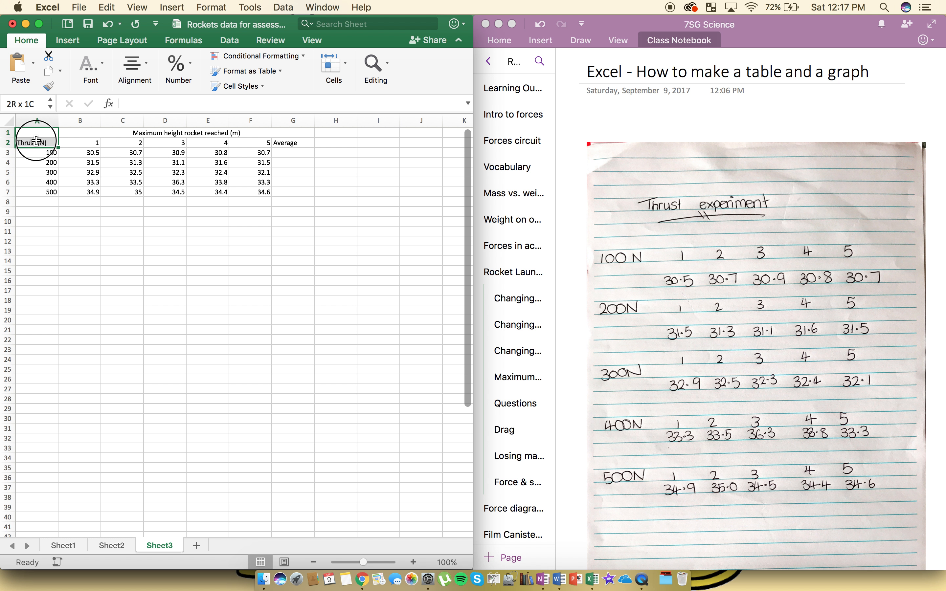
click(144, 64)
click(188, 127)
click(102, 268)
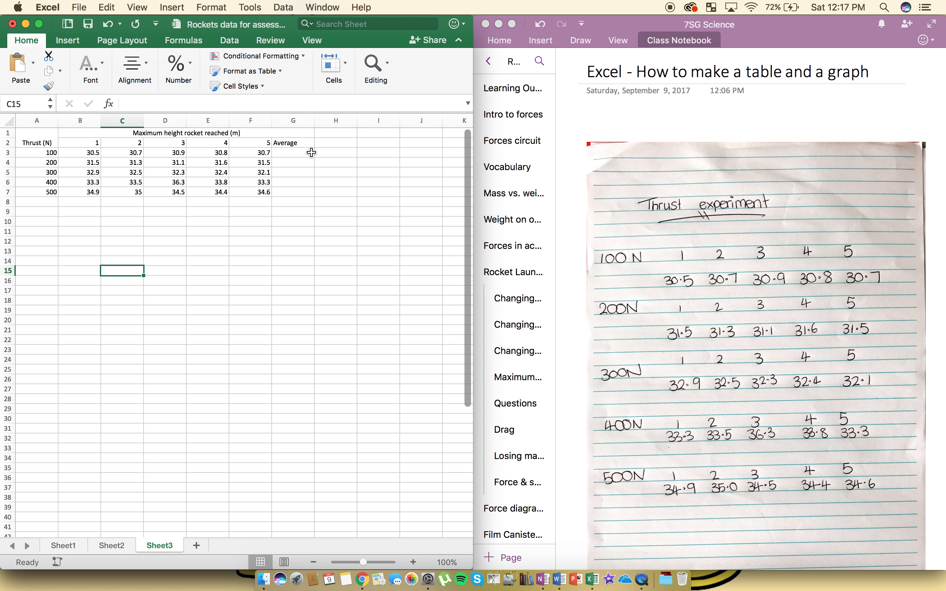
- Calculate the 100 N row's average in cell G3 with the formula =AVERAGE(B3:F3)
click(293, 153)
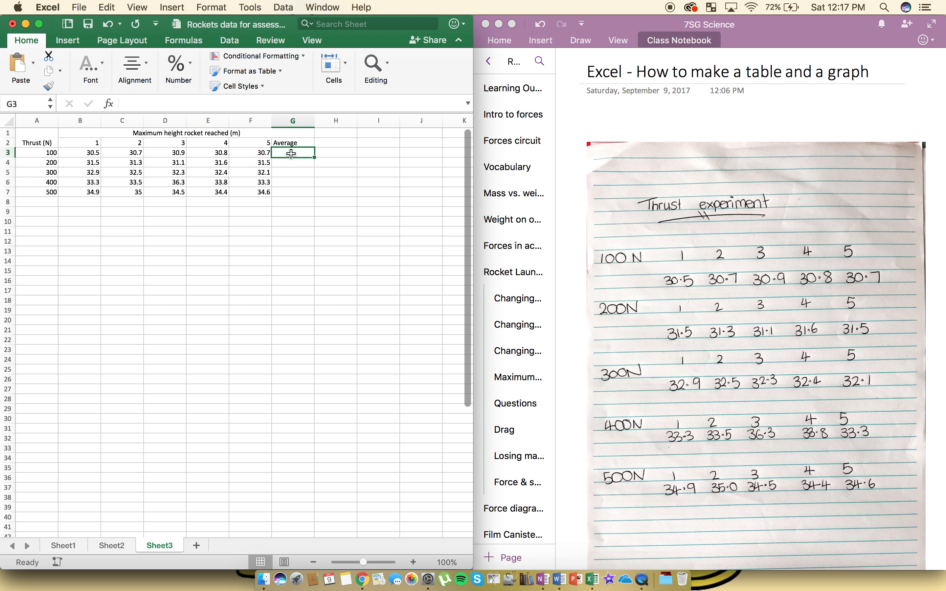
drag(89, 153, 243, 153)
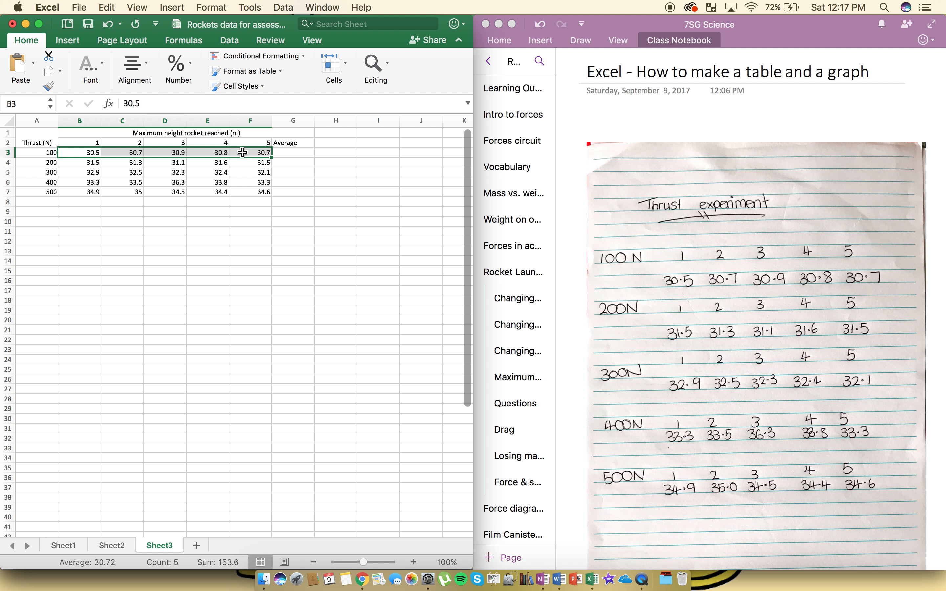
click(307, 157)
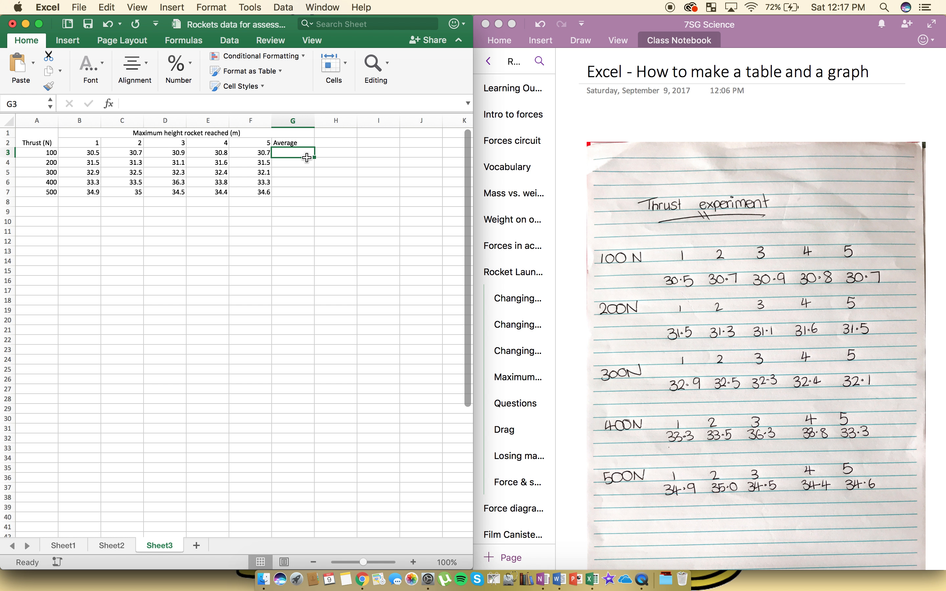
text(=)
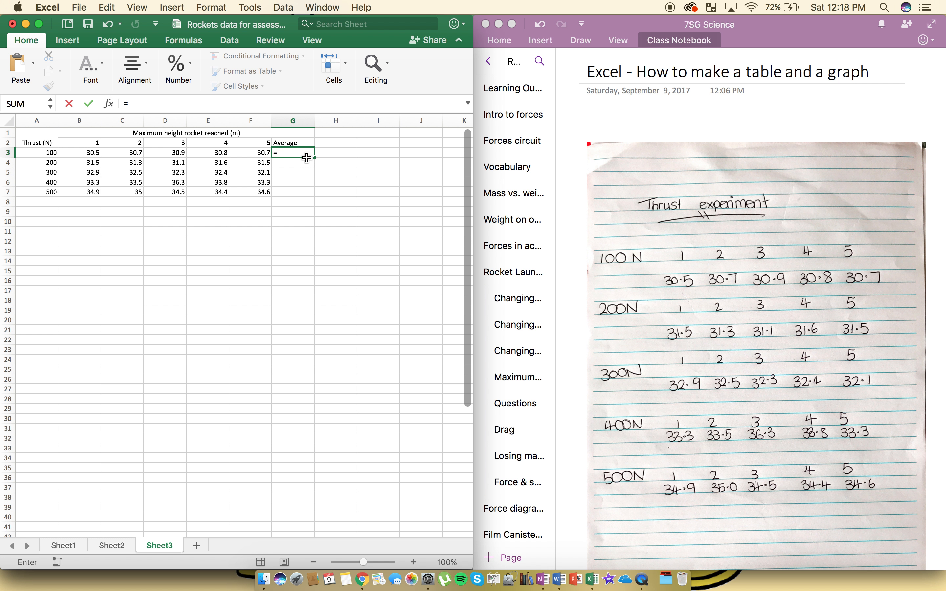
text(ave)
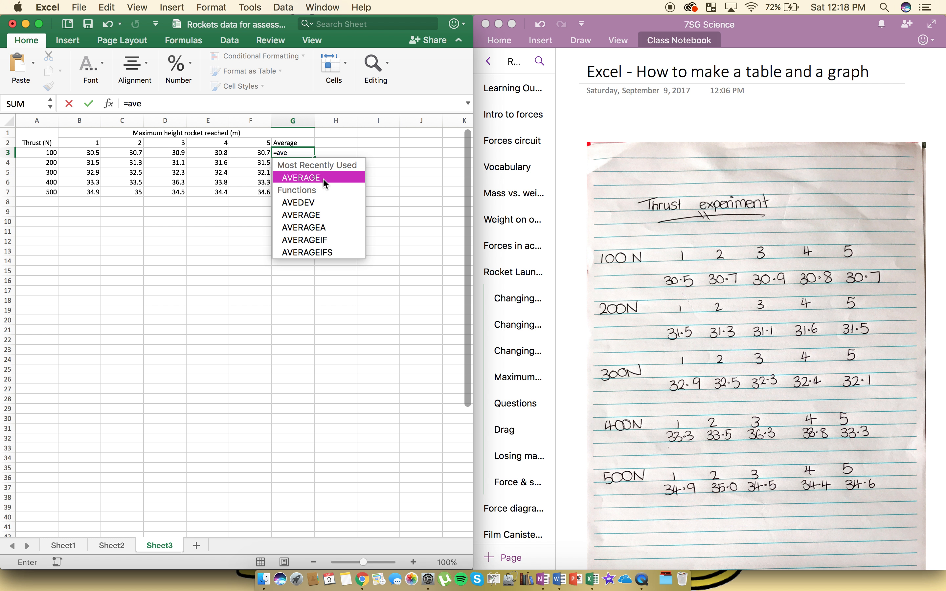
double_click(323, 178)
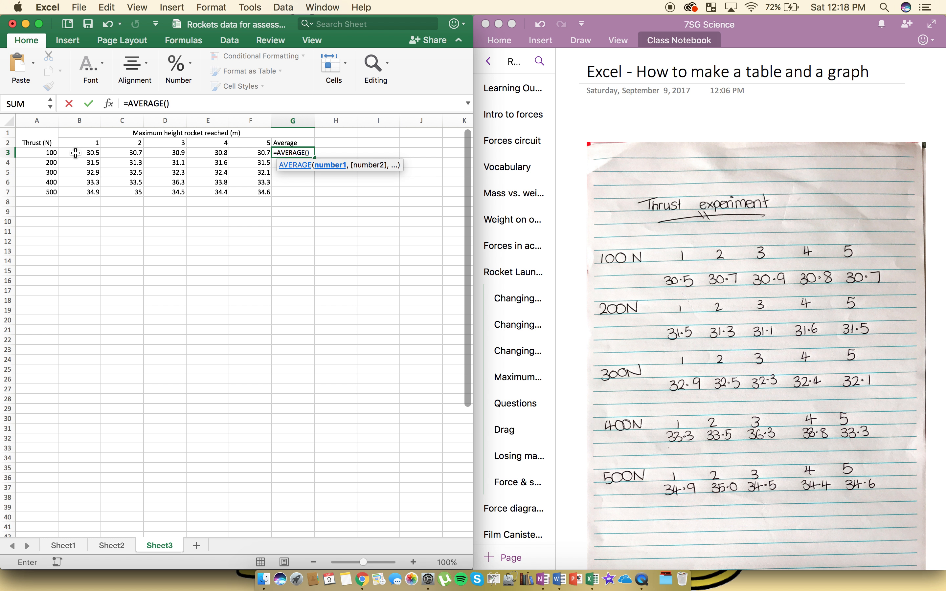
drag(76, 153, 257, 157)
key(Return)
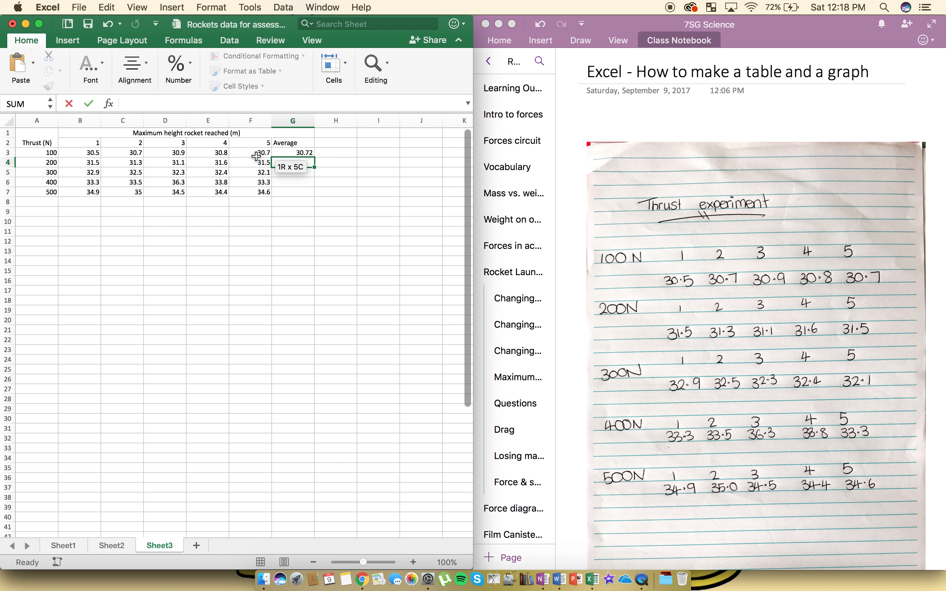
- Fill the average formula from G3 down to G7 and check the copied formulas in G4 and G5
click(304, 152)
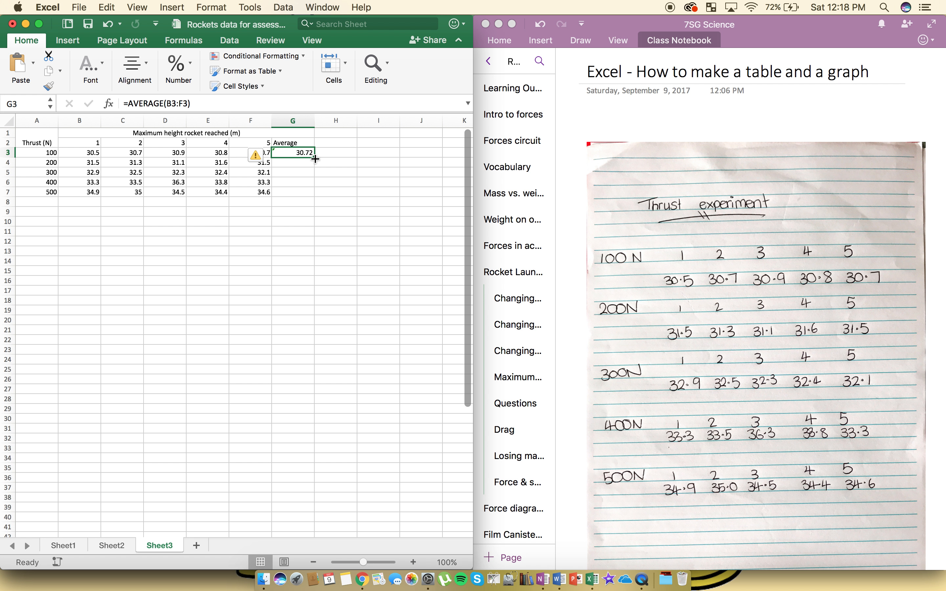
drag(315, 157, 313, 196)
click(295, 235)
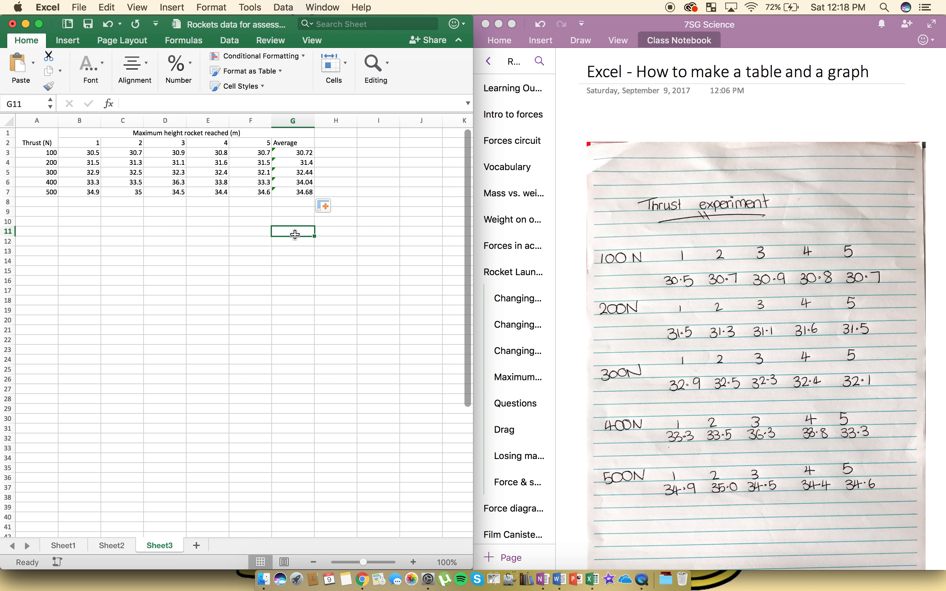
click(305, 162)
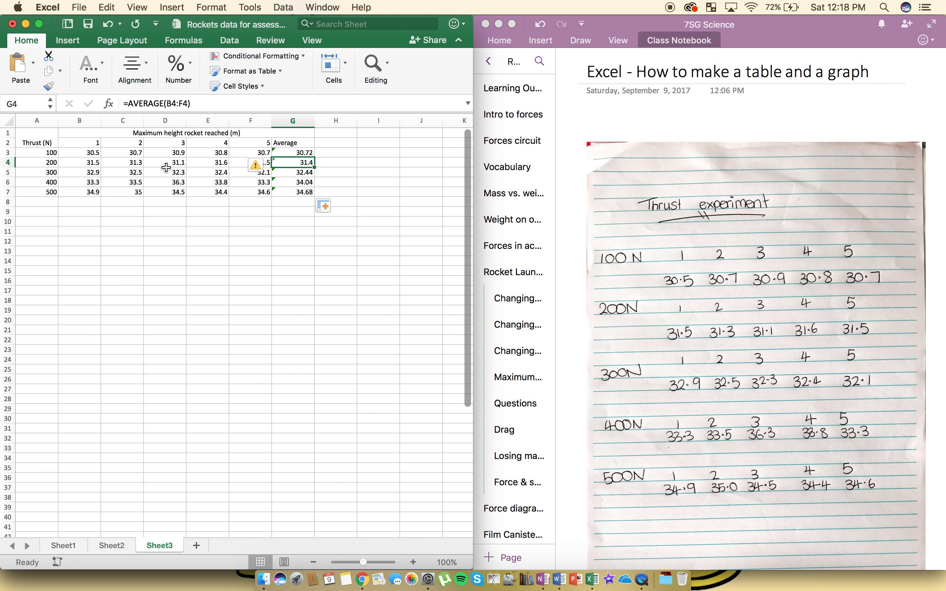
click(309, 175)
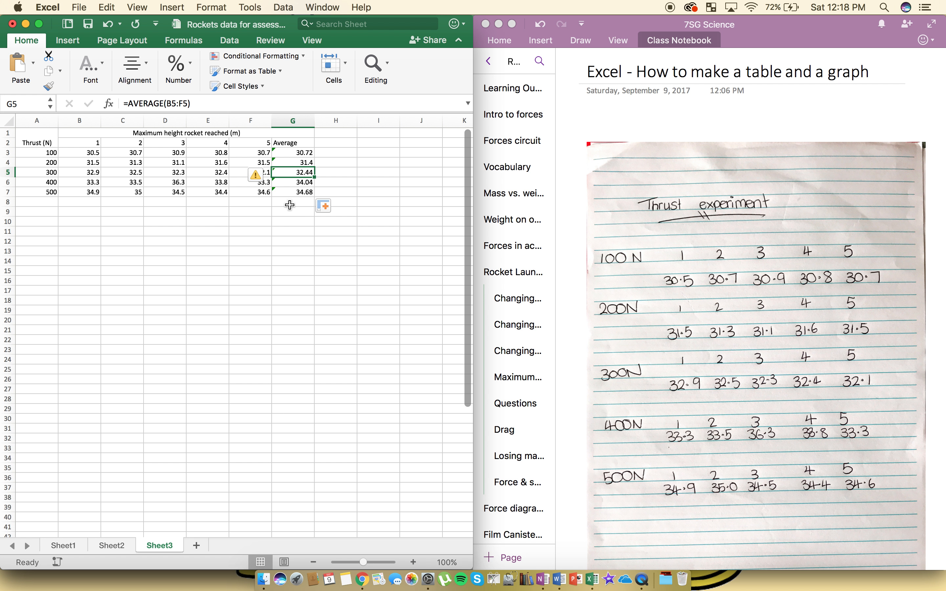
click(290, 254)
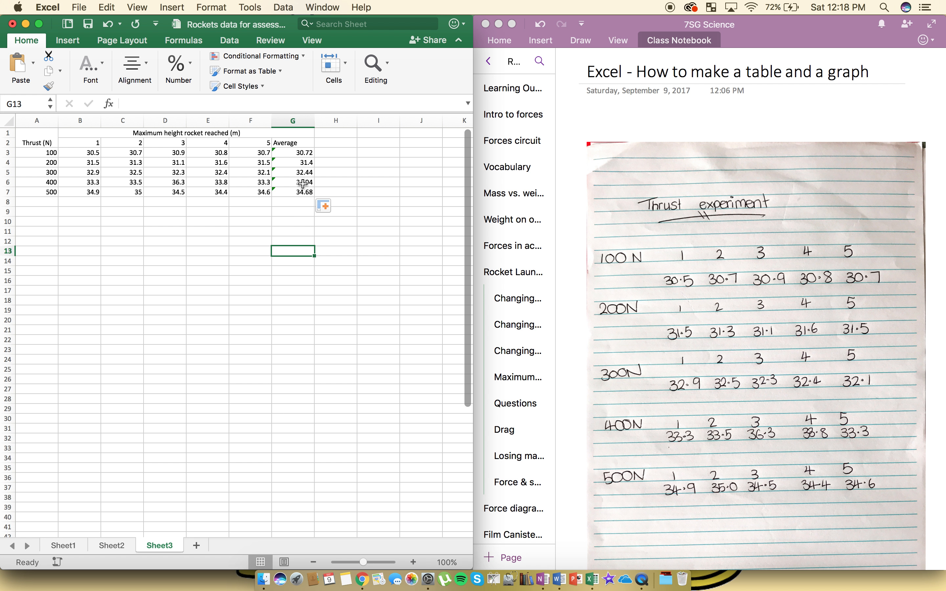
- Apply all borders to the whole table, cells A1 to G7
drag(301, 191, 56, 123)
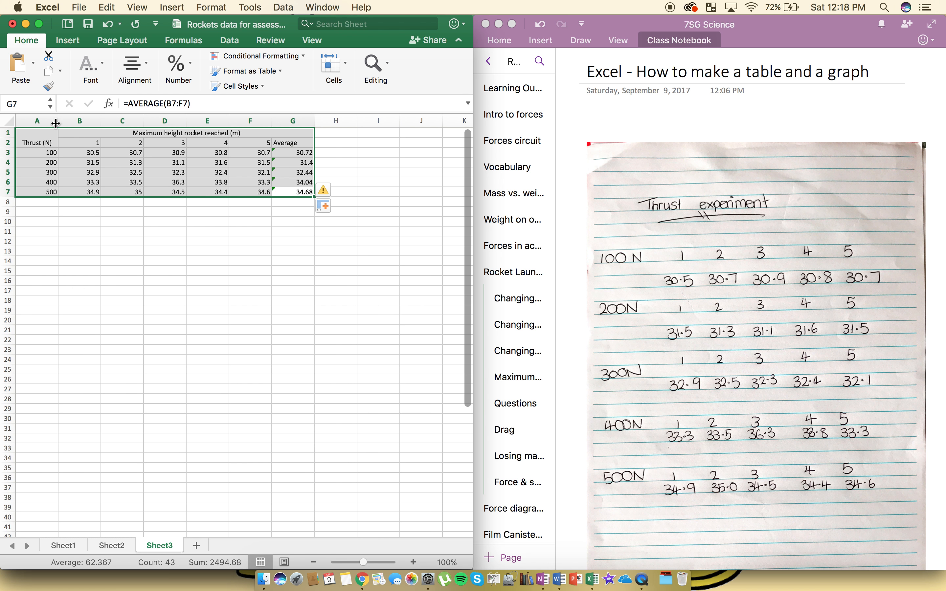
click(91, 67)
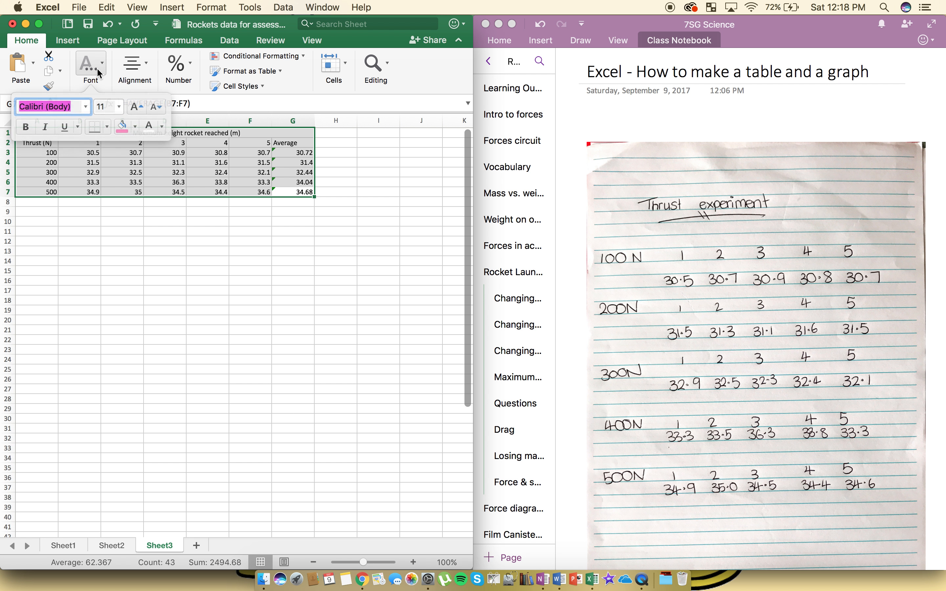
click(110, 129)
click(135, 249)
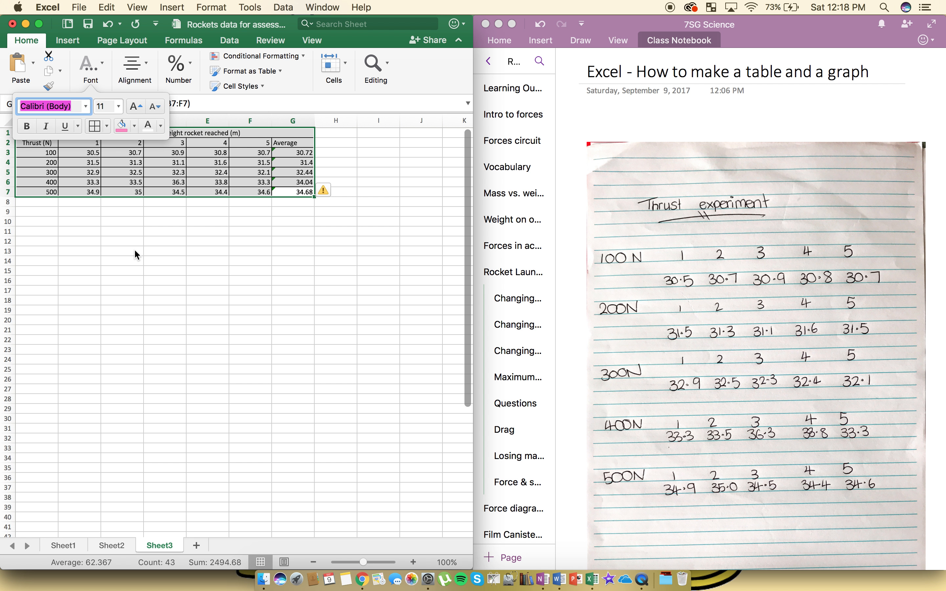
click(281, 213)
click(366, 221)
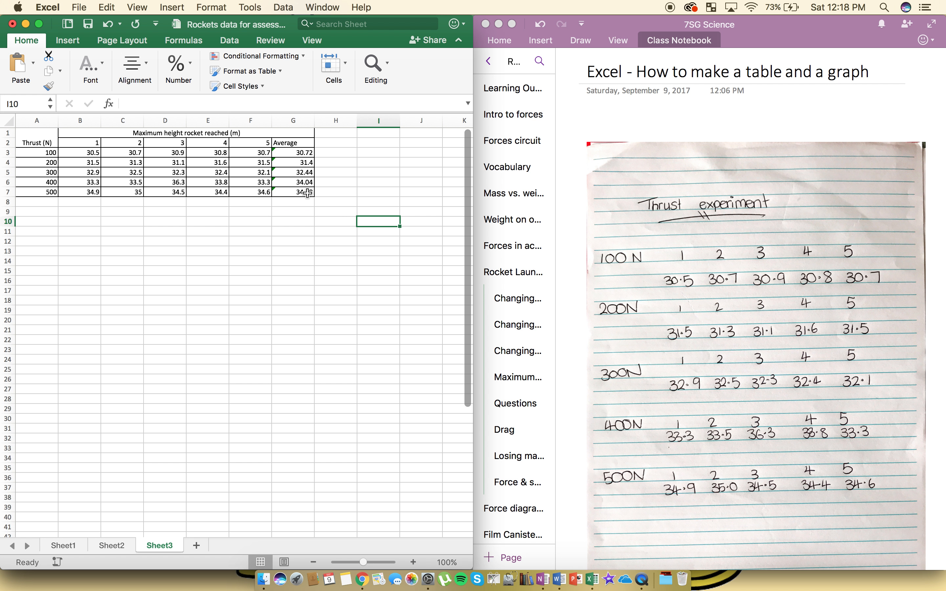
- Copy the table A1 to G7, switch to OneNote and paste it below the photo of the handwritten results
mouse_move(299, 194)
mouse_down()
mouse_move(307, 187)
mouse_move(78, 127)
mouse_move(35, 132)
mouse_up()
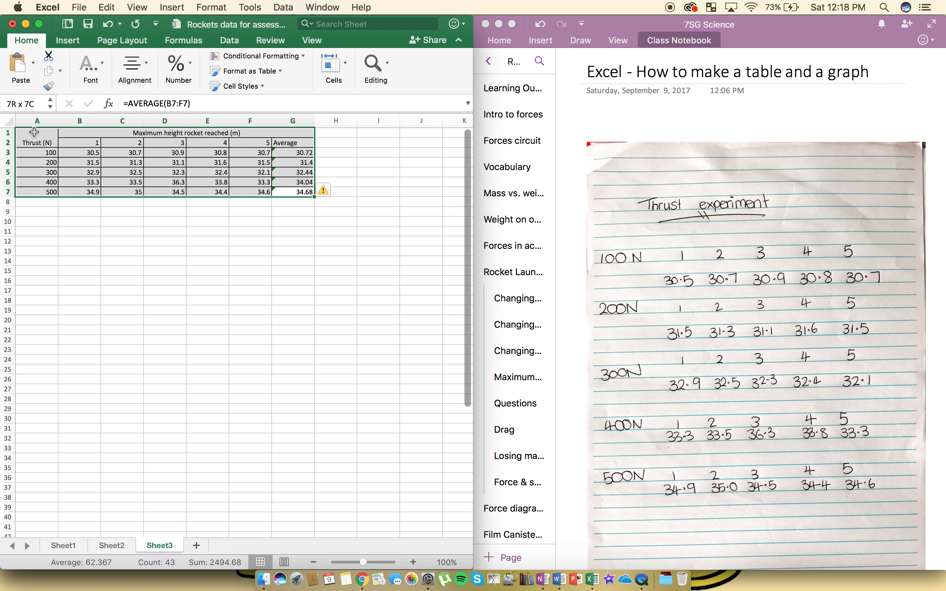
key(super+c)
scroll(723, 286, down, 10)
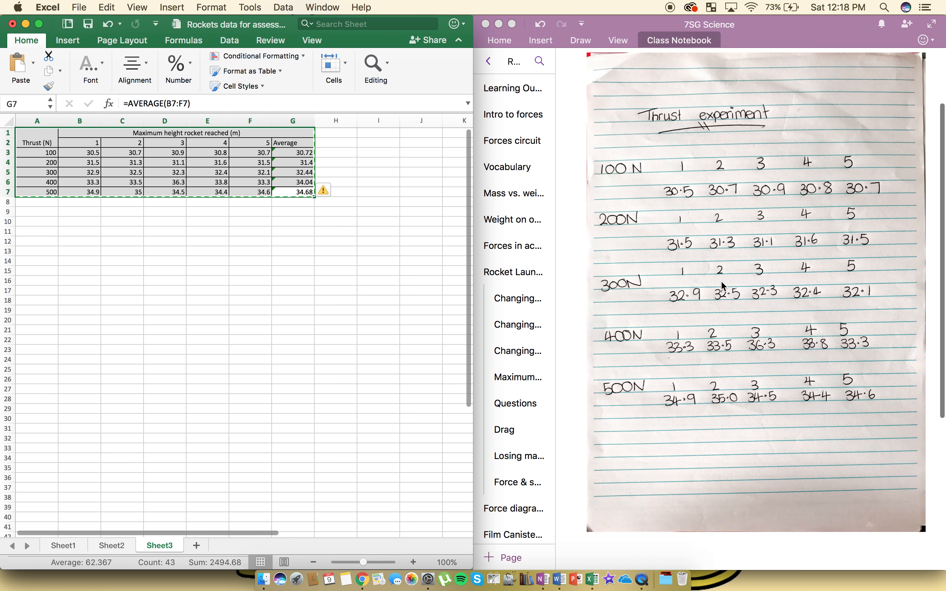
click(607, 335)
click(592, 327)
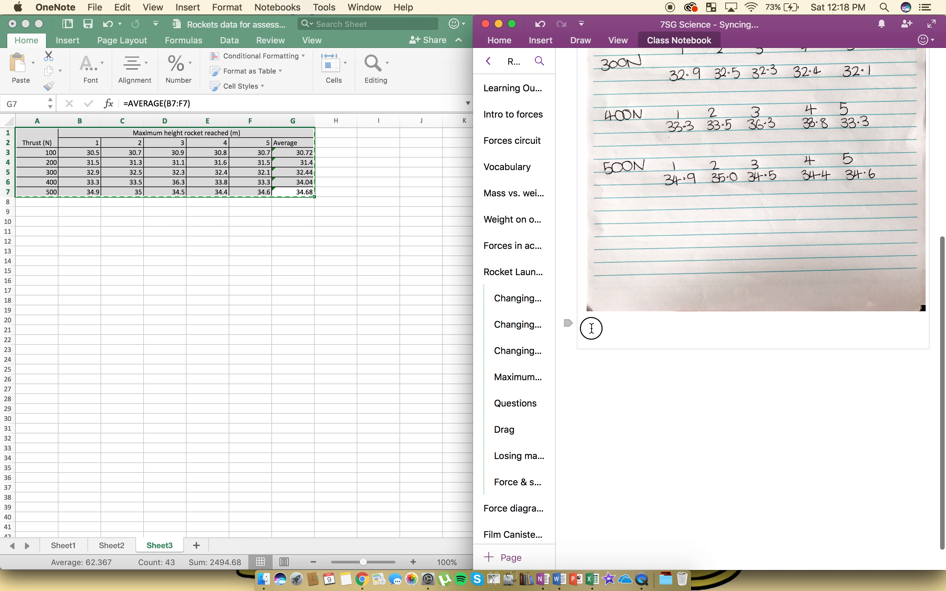
key(super+v)
scroll(839, 439, right, 3)
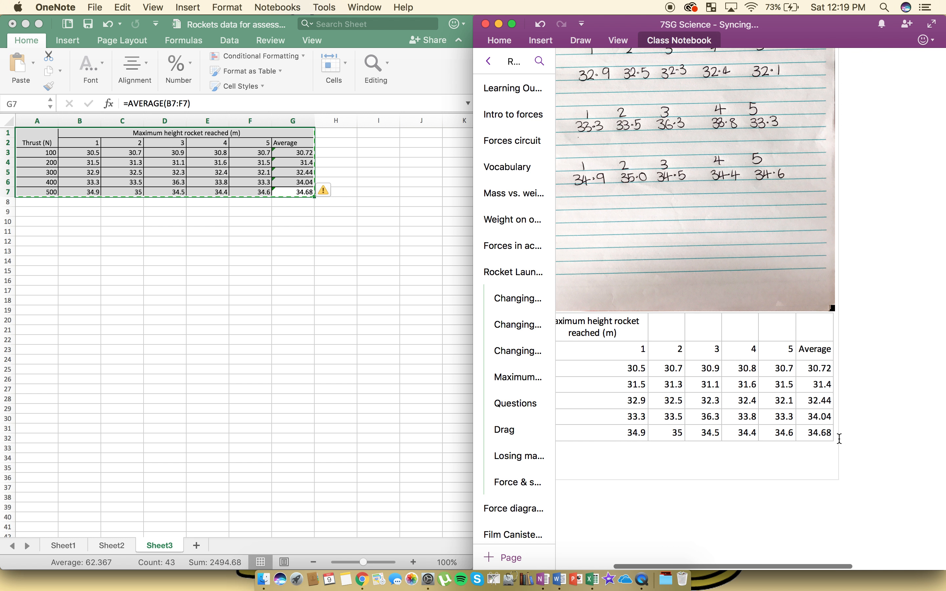
scroll(840, 439, left, 3)
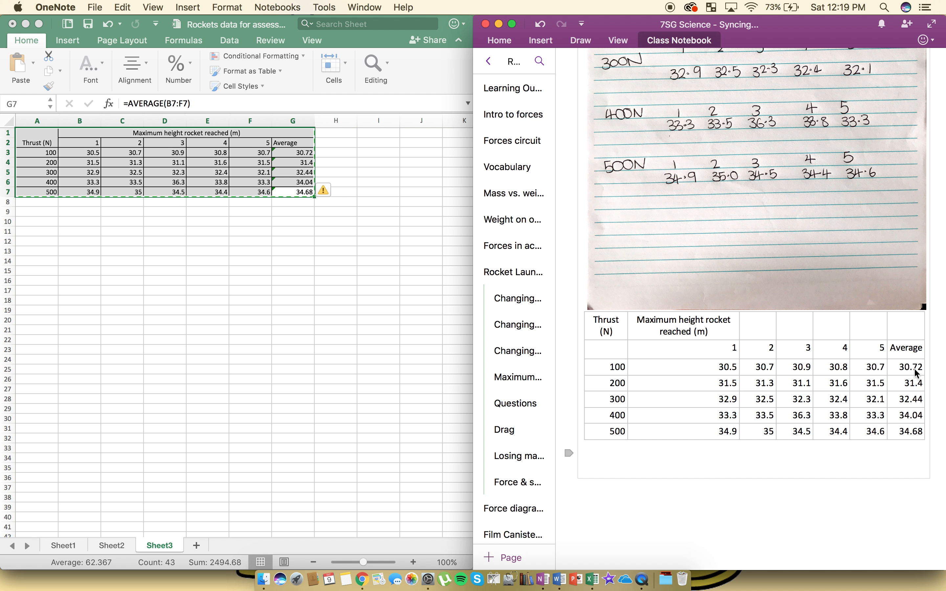
scroll(716, 385, up, 5)
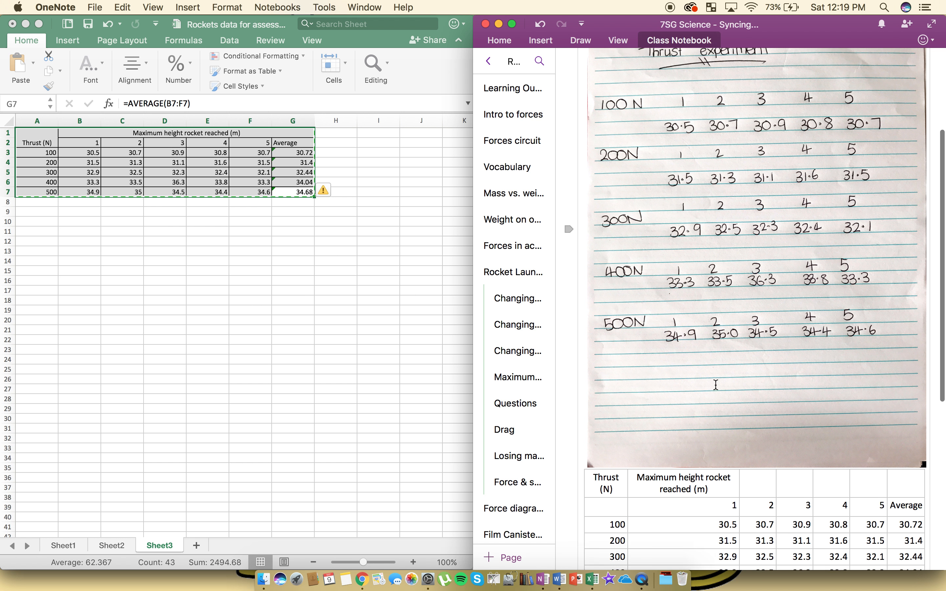
scroll(716, 385, up, 3)
- Try pasting the copied table again in OneNote, undo the pasting there and return to the Excel sheet
click(263, 218)
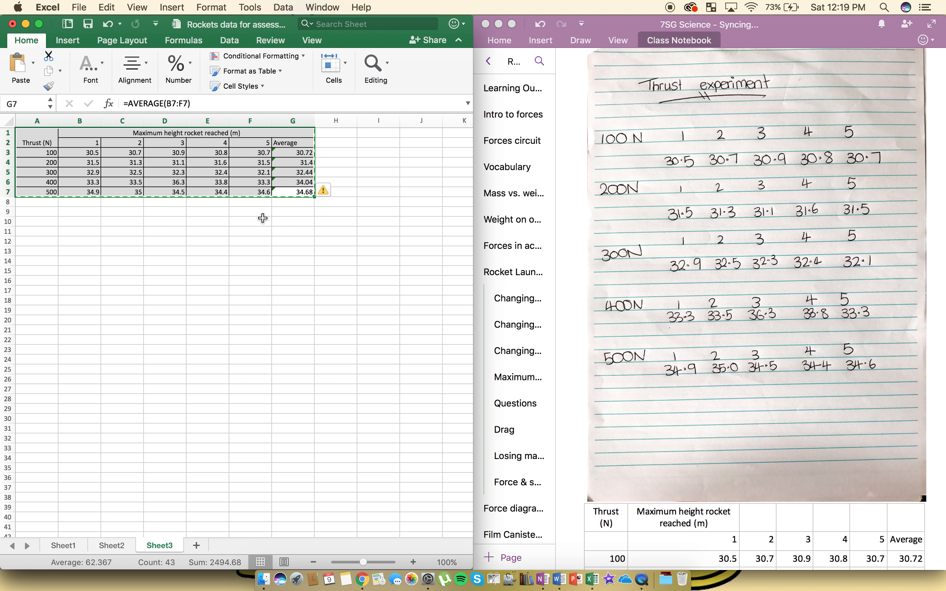
click(277, 207)
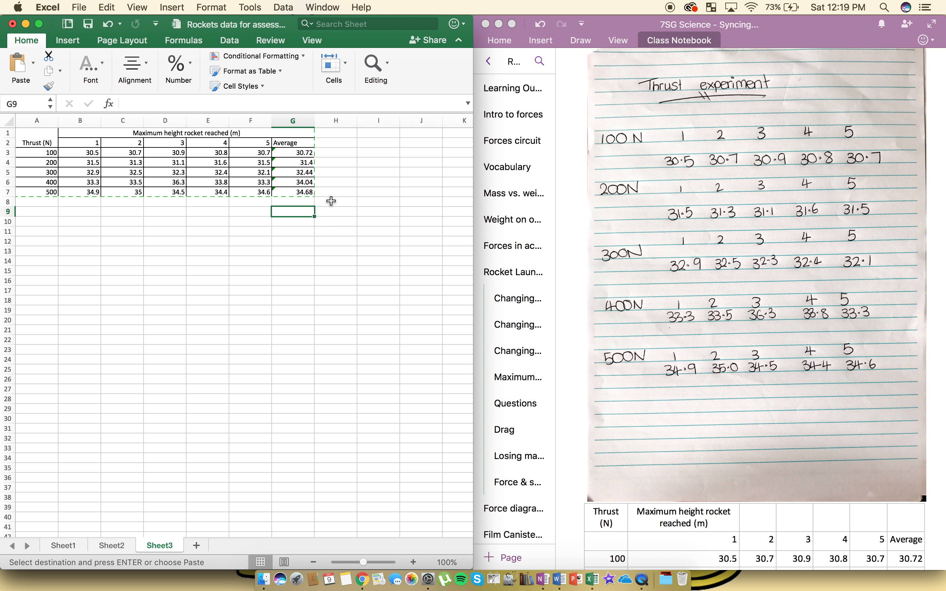
scroll(678, 355, down, 10)
click(684, 479)
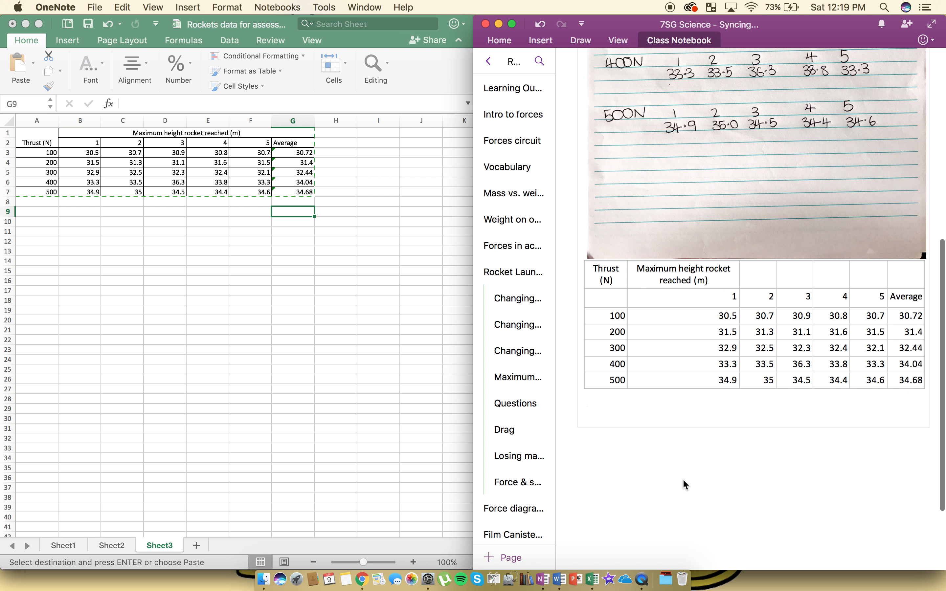
key(super+v)
key(super+z)
click(204, 217)
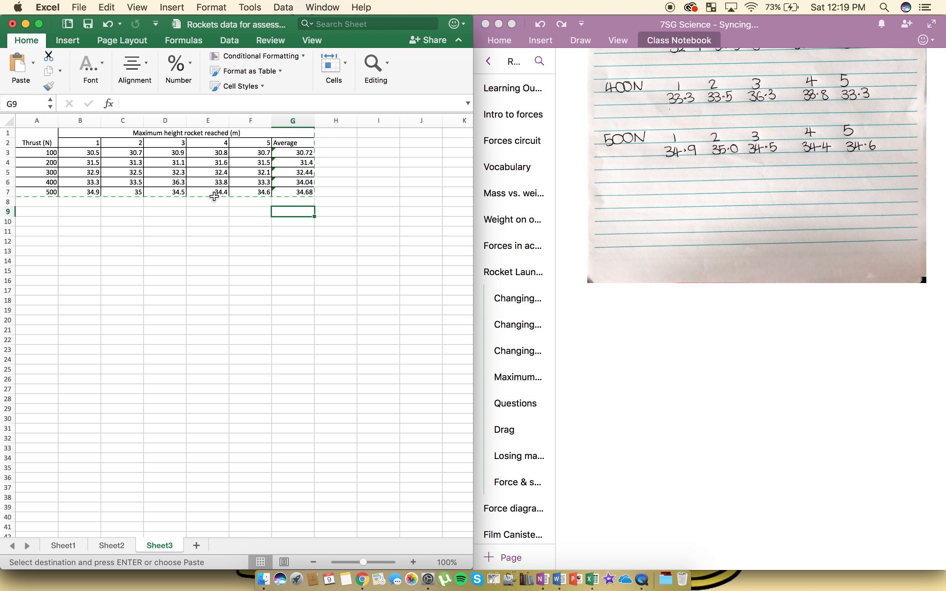
- Format the trial heights and averages in cells B3 to G7 to show one decimal place
click(387, 194)
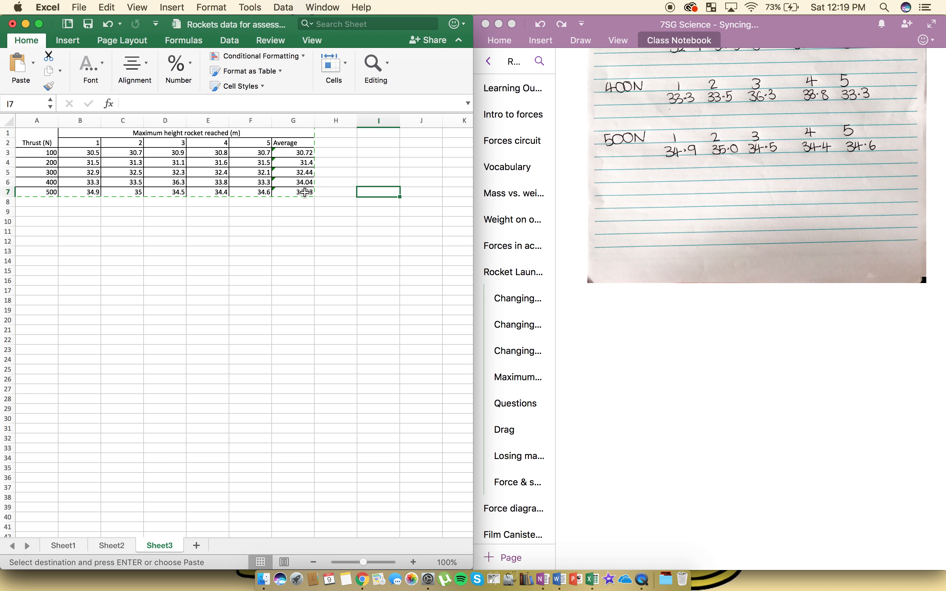
drag(305, 193, 90, 152)
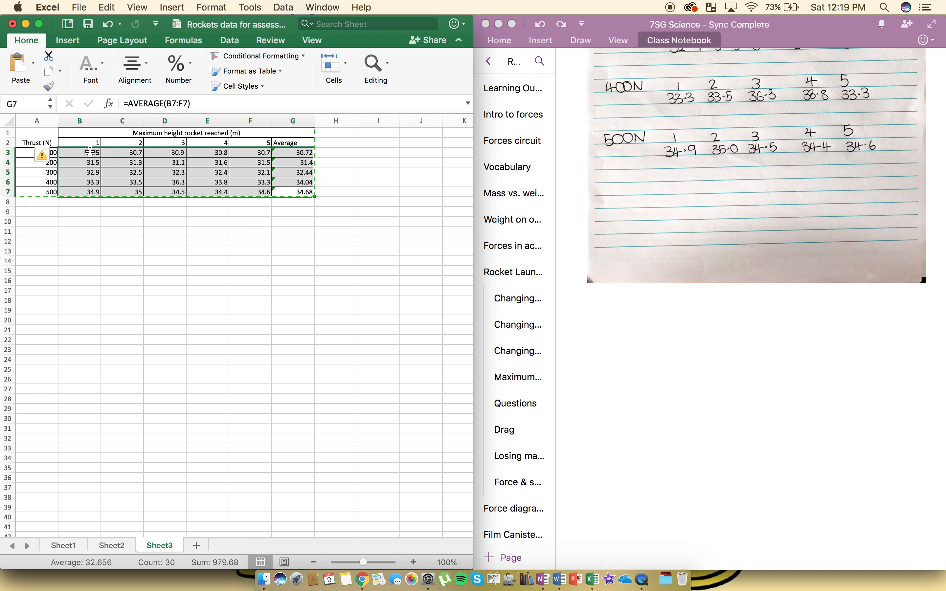
click(90, 68)
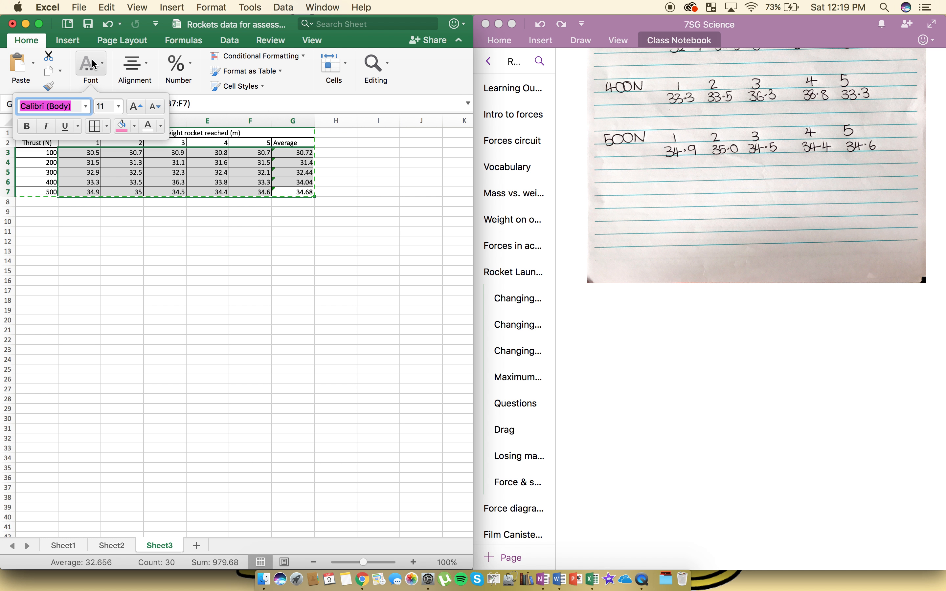
click(178, 68)
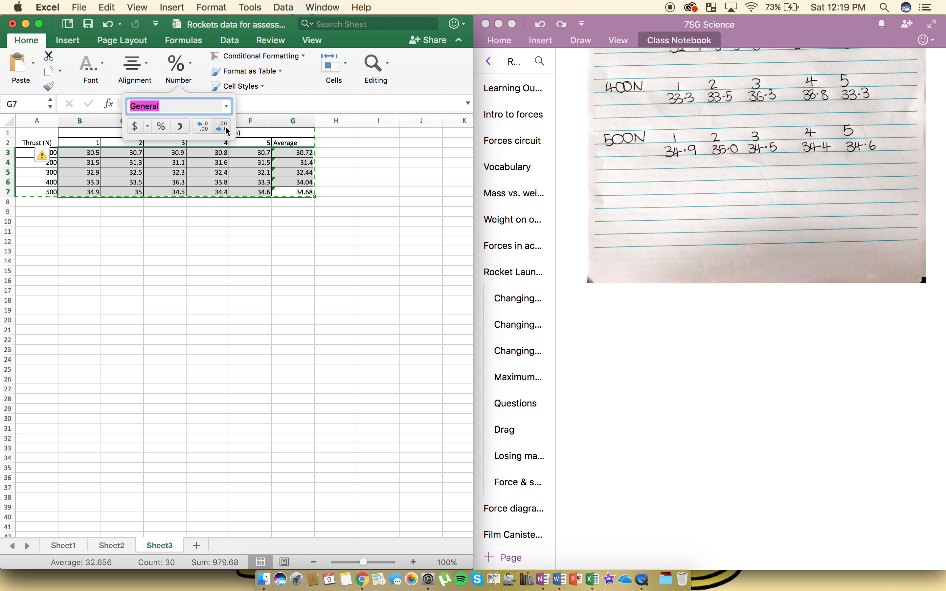
click(208, 129)
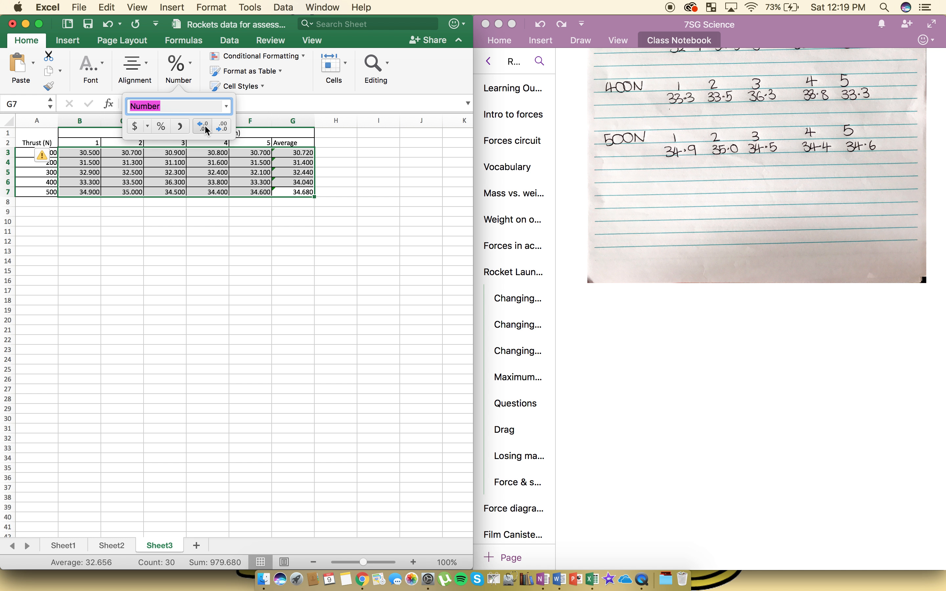
click(223, 127)
click(223, 126)
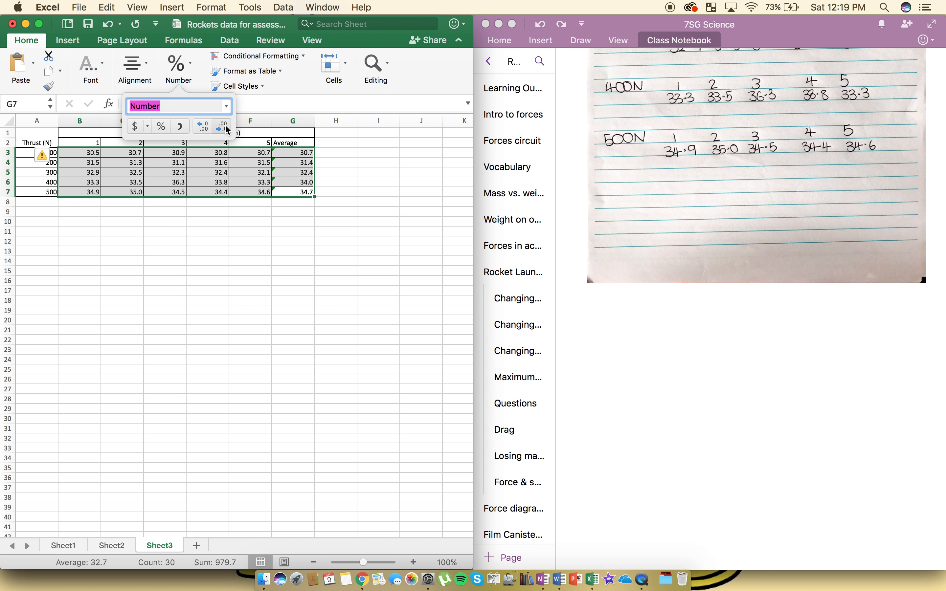
- Try more and fewer decimal places on cells B3 to G7, ending back at one decimal place
click(203, 125)
click(223, 127)
click(206, 123)
click(206, 123)
click(206, 124)
click(206, 124)
click(226, 124)
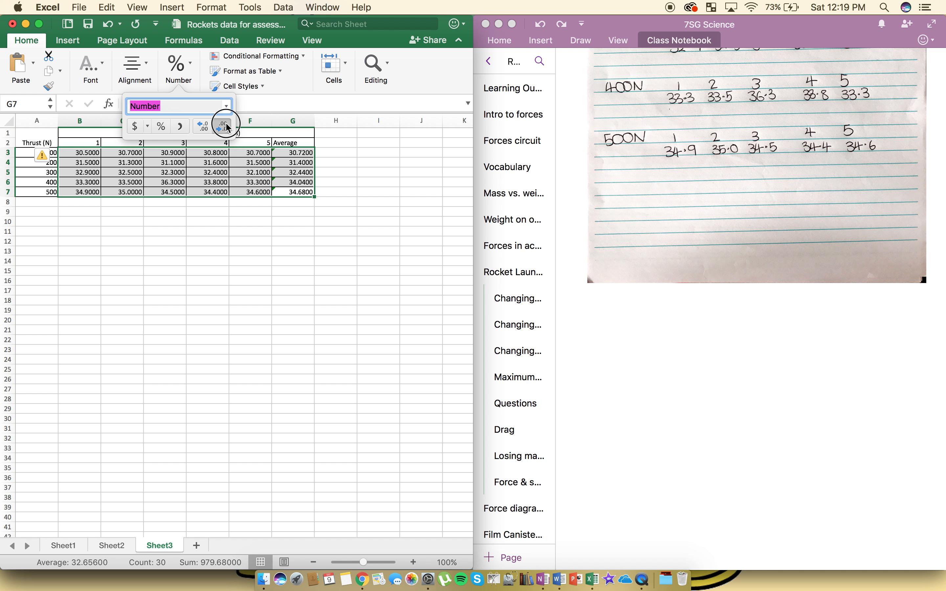
click(226, 124)
click(226, 123)
click(226, 123)
click(226, 124)
click(205, 126)
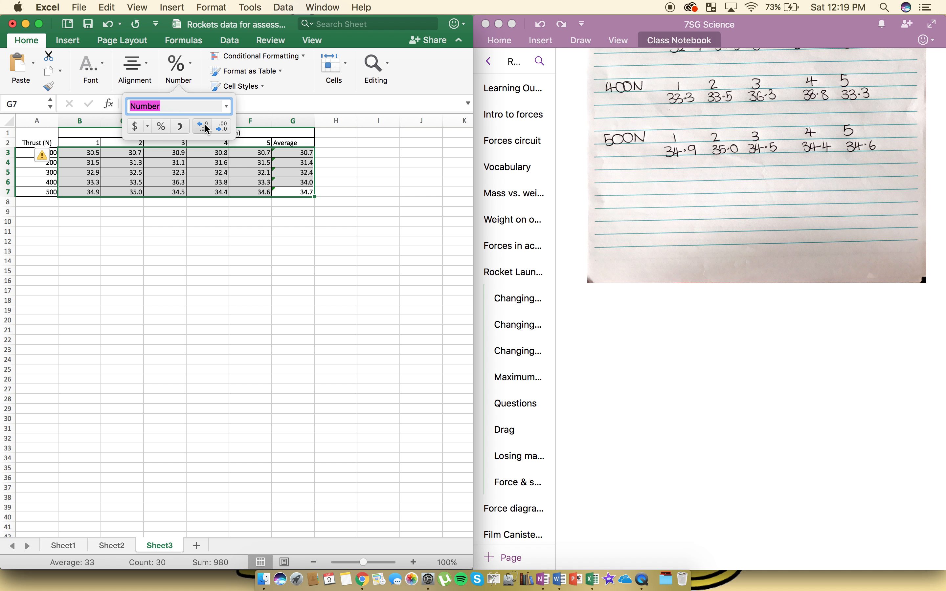
scroll(698, 275, up, 10)
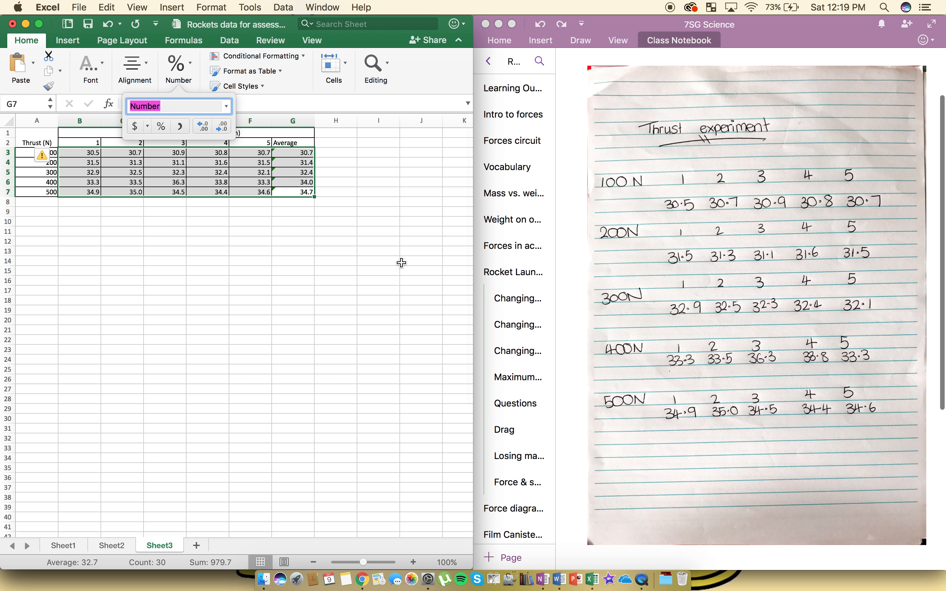
click(331, 232)
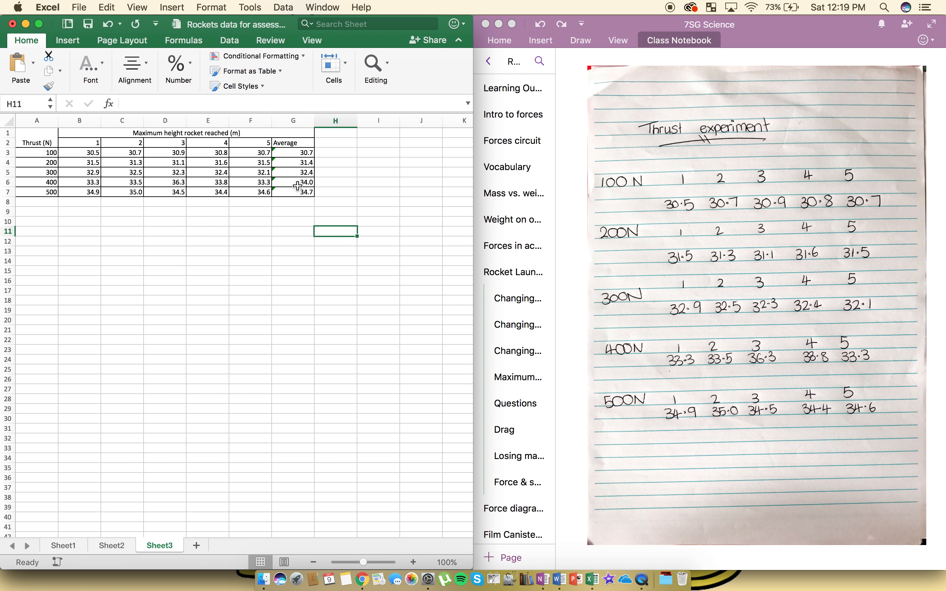
- Copy the reformatted table A1 to G7, switch to OneNote and paste it below the photo of the handwritten results
drag(305, 191, 32, 135)
key(cmd+c)
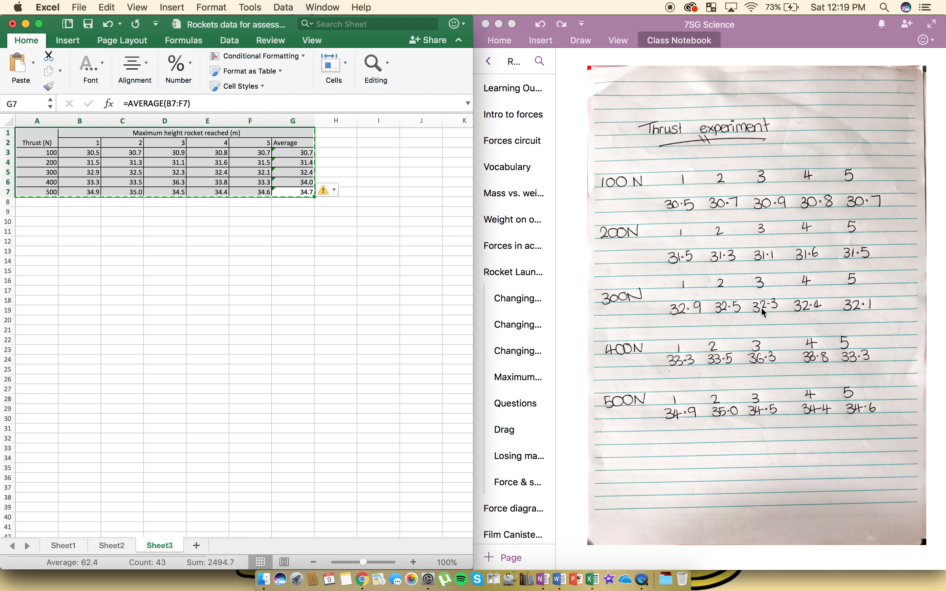
scroll(764, 313, down, 6)
click(646, 310)
key(cmd+v)
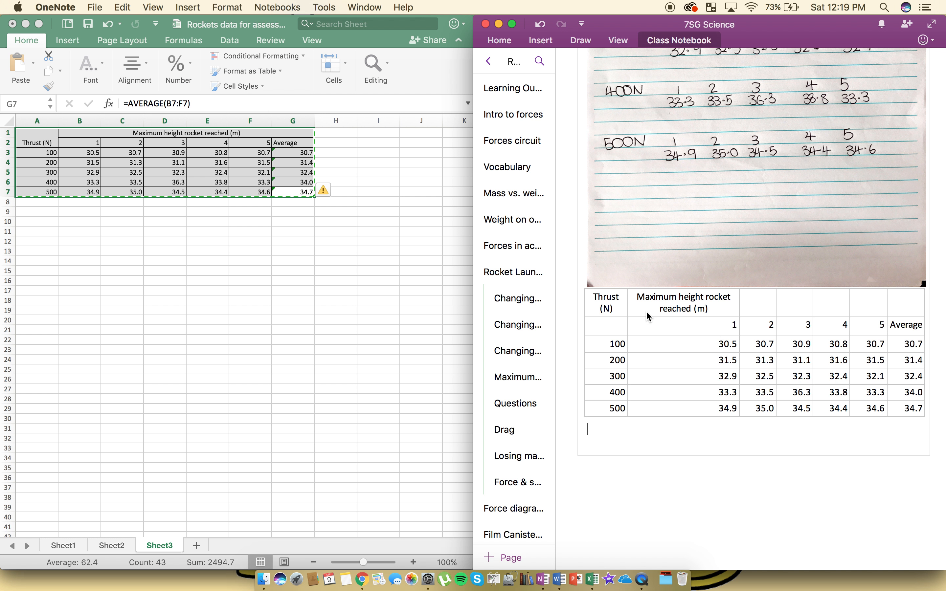